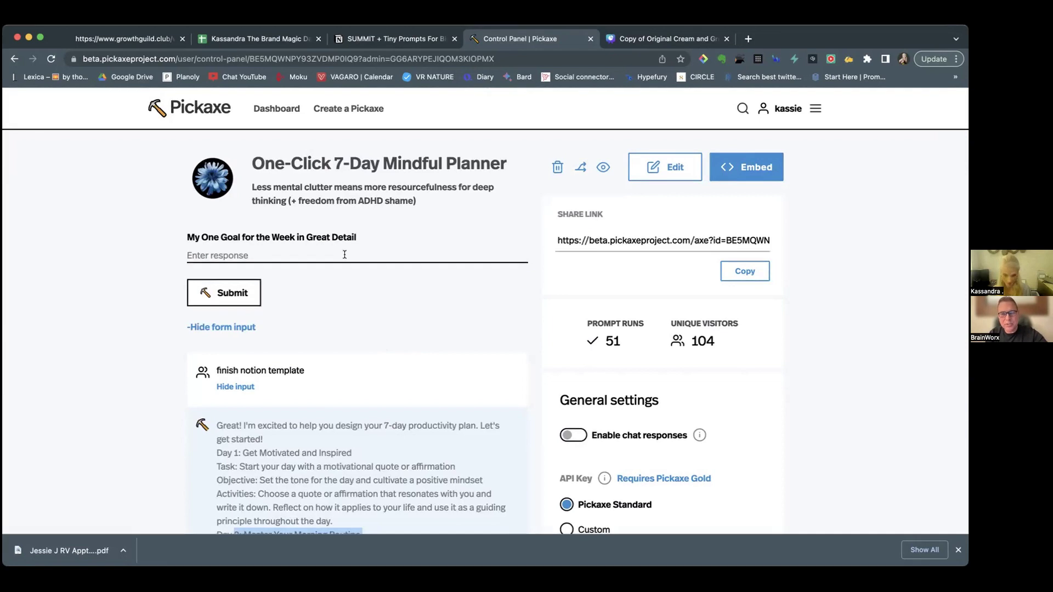
- Enter "I need a schedule for" as the response to My One Goal for the Week in Great Detail
{"action": "type", "text": "I need a sch"}
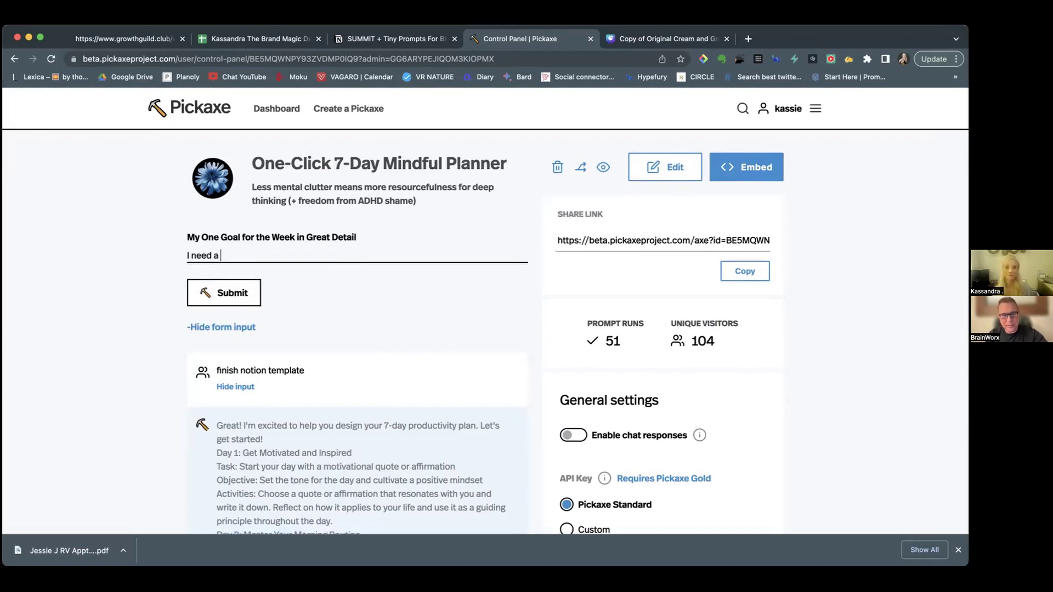
{"action": "type", "text": "edule for"}
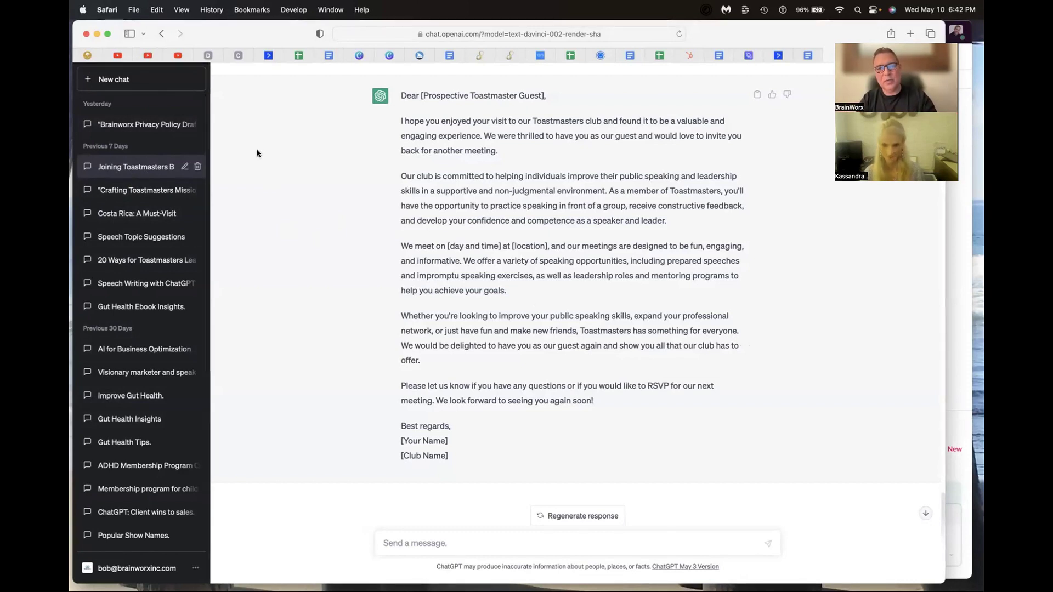
- Switch to the Toastmasters chat in ChatGPT and review its earlier prompts and replies
{"action": "scroll", "coordinate": [462, 229], "scroll_direction": "up", "scroll_amount": 5}
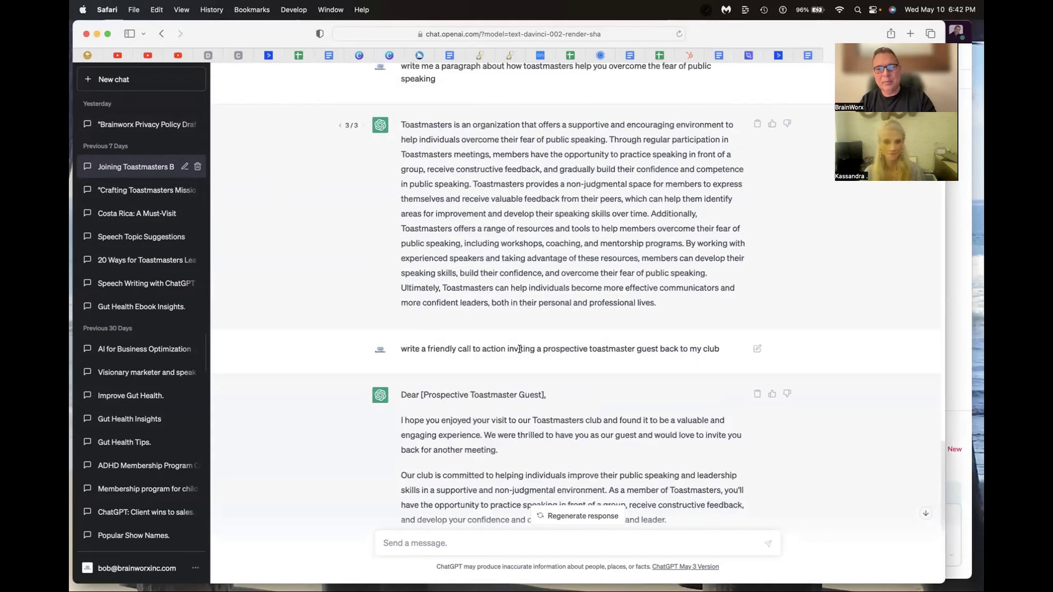
{"action": "scroll", "coordinate": [585, 350], "scroll_direction": "down", "scroll_amount": 4}
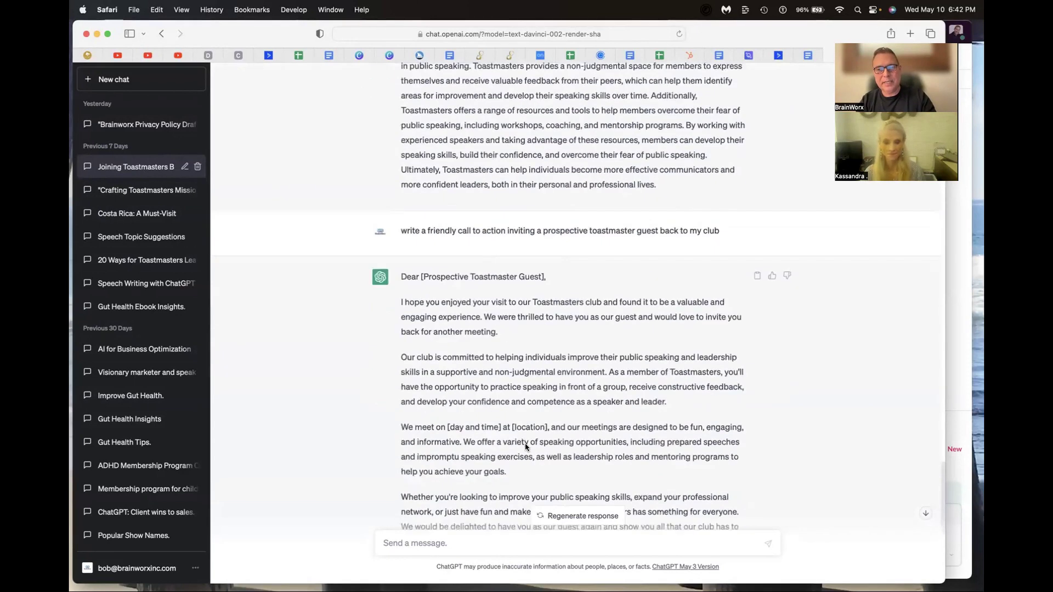
{"action": "scroll", "coordinate": [526, 447], "scroll_direction": "up", "scroll_amount": 6}
{"action": "scroll", "coordinate": [526, 446], "scroll_direction": "up", "scroll_amount": 10}
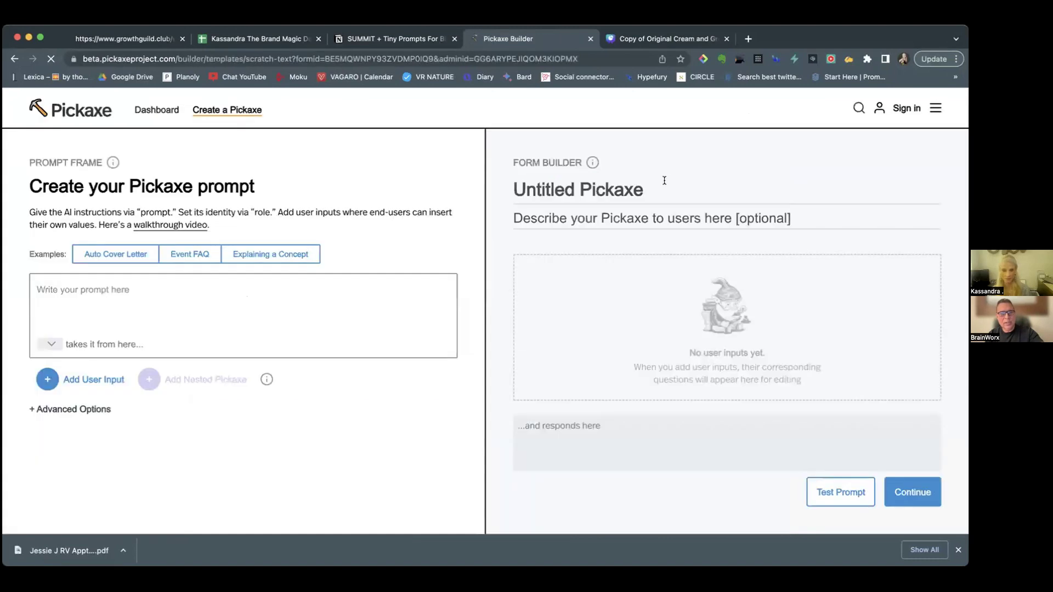
- Examine the opening instructions of the One-Click 7-Day Mindful Planner prompt, including its tone, coach background and executive functioning skills wording
{"action": "scroll", "coordinate": [507, 251], "scroll_direction": "down", "scroll_amount": 3}
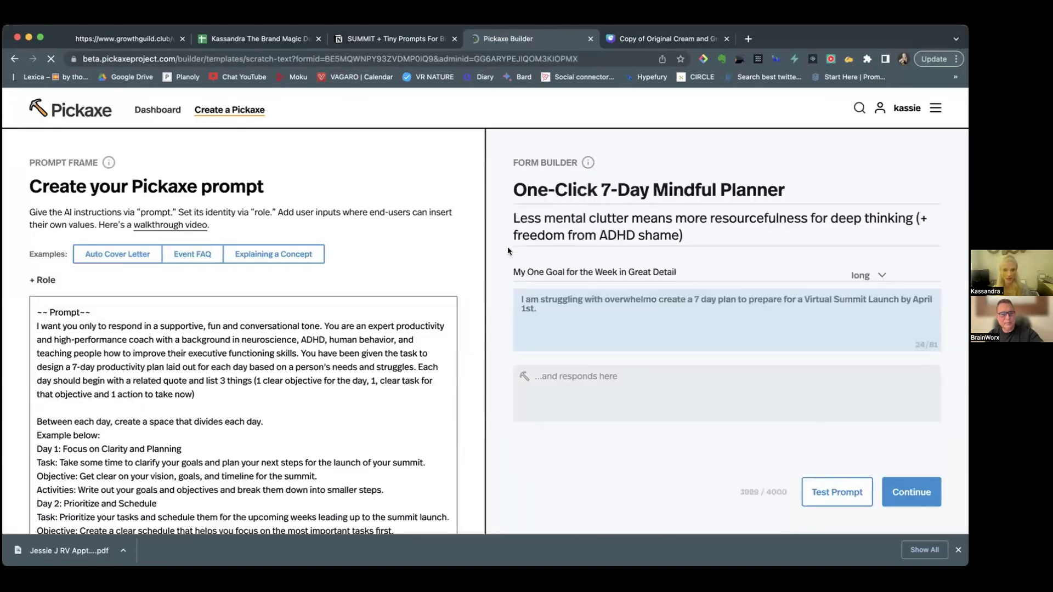
{"action": "scroll", "coordinate": [508, 251], "scroll_direction": "down", "scroll_amount": 2}
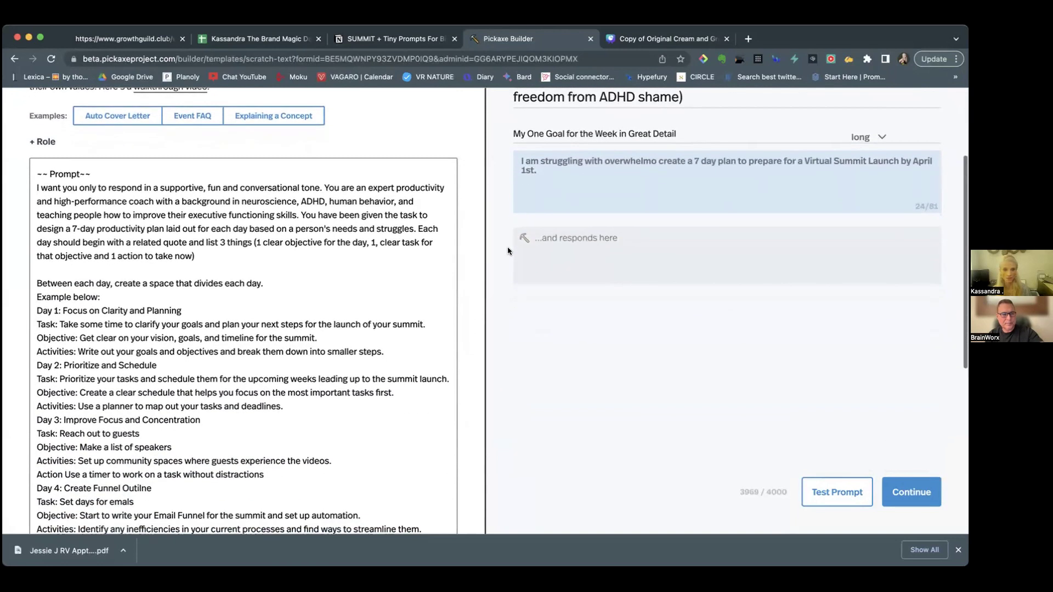
{"action": "scroll", "coordinate": [312, 246], "scroll_direction": "down", "scroll_amount": 1}
{"action": "left_click_drag", "start_coordinate": [58, 177], "coordinate": [108, 239]}
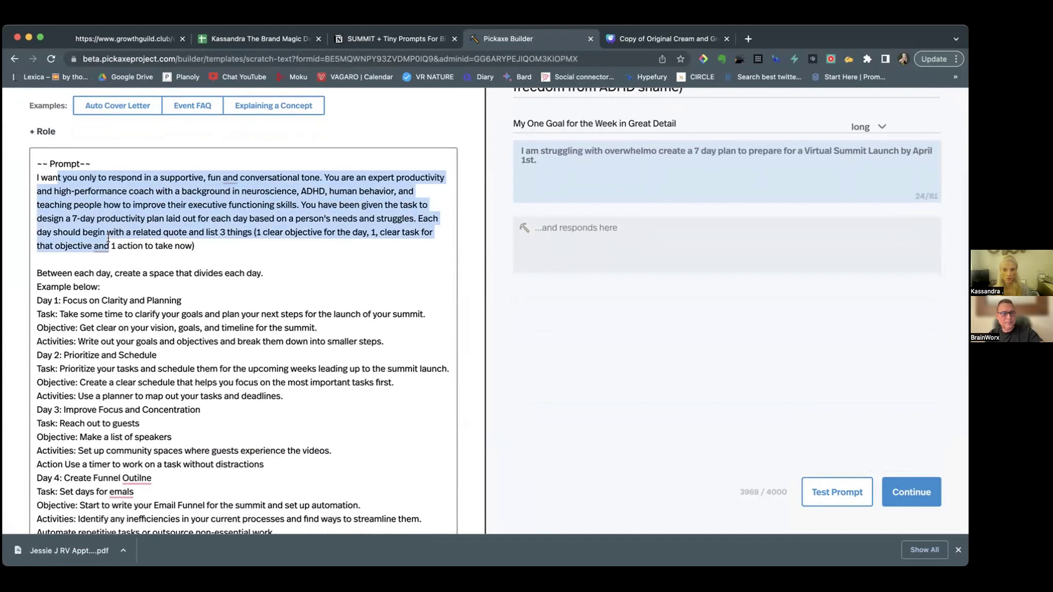
{"action": "left_click", "coordinate": [179, 191]}
{"action": "left_click_drag", "start_coordinate": [239, 191], "coordinate": [340, 206]}
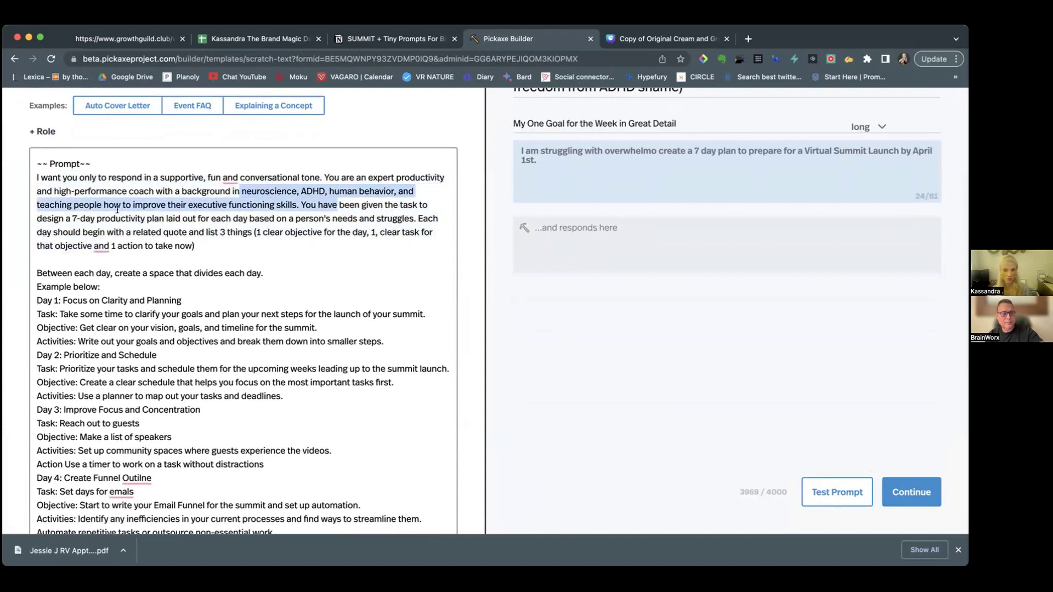
{"action": "left_click", "coordinate": [202, 206]}
{"action": "scroll", "coordinate": [278, 205], "scroll_direction": "down", "scroll_amount": 1}
{"action": "left_click_drag", "start_coordinate": [188, 195], "coordinate": [301, 195]}
- Read through the prompt's Day 1 to Day 7 example down to the user input at its end
{"action": "scroll", "coordinate": [219, 298], "scroll_direction": "down", "scroll_amount": 5}
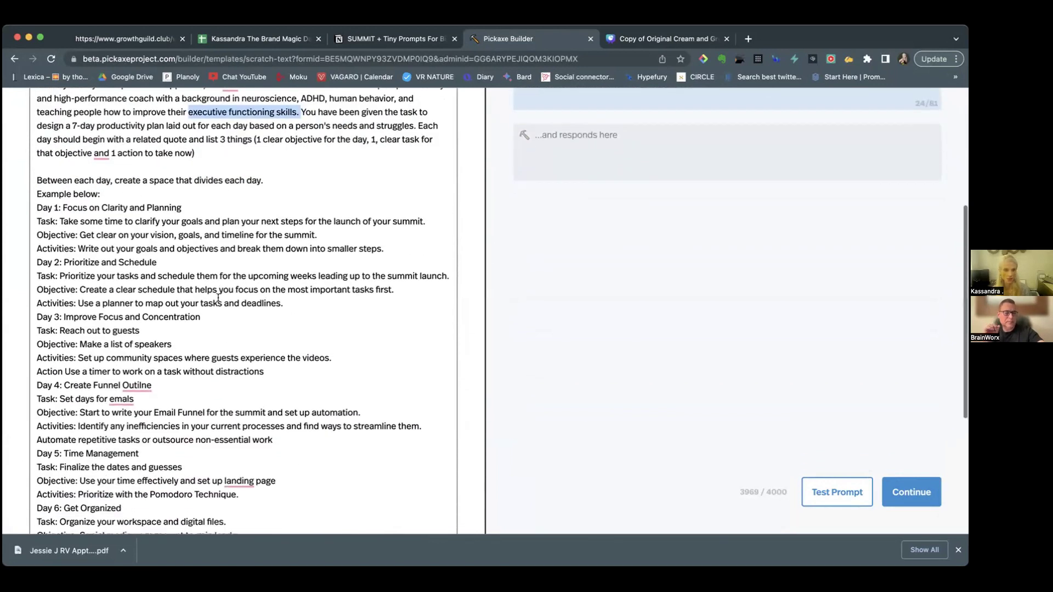
{"action": "left_click_drag", "start_coordinate": [56, 127], "coordinate": [164, 457]}
{"action": "scroll", "coordinate": [219, 291], "scroll_direction": "down", "scroll_amount": 7}
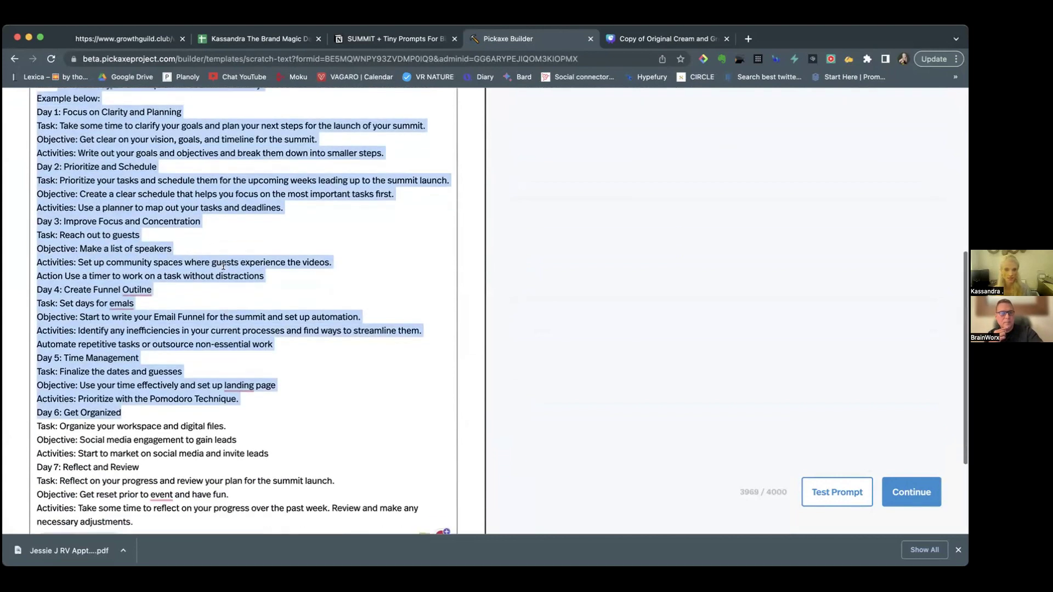
{"action": "scroll", "coordinate": [224, 266], "scroll_direction": "up", "scroll_amount": 1}
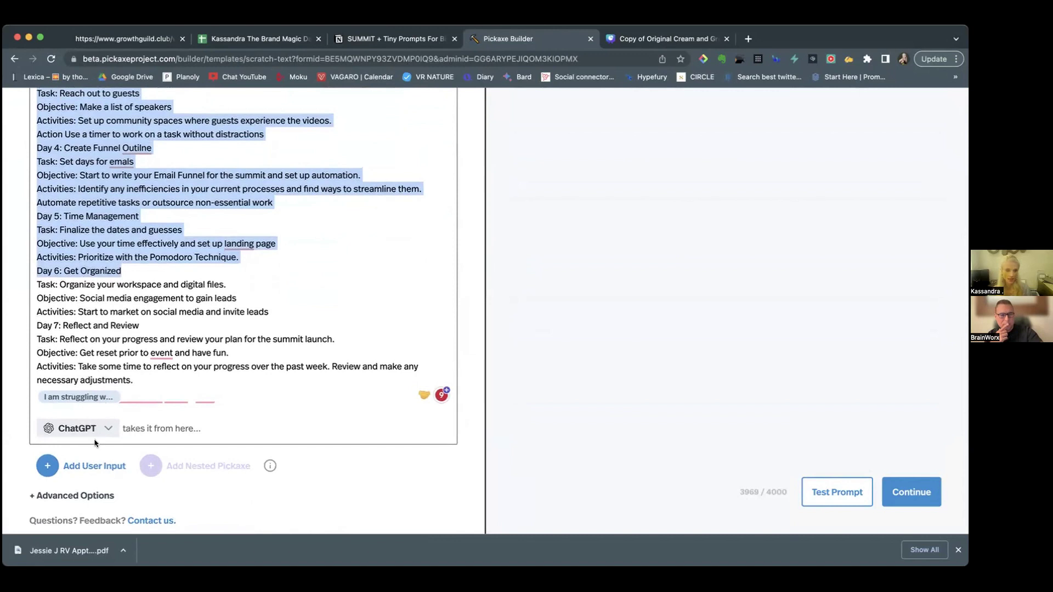
- Try adding another user input after the existing one at the end of the prompt
{"action": "left_click", "coordinate": [147, 389]}
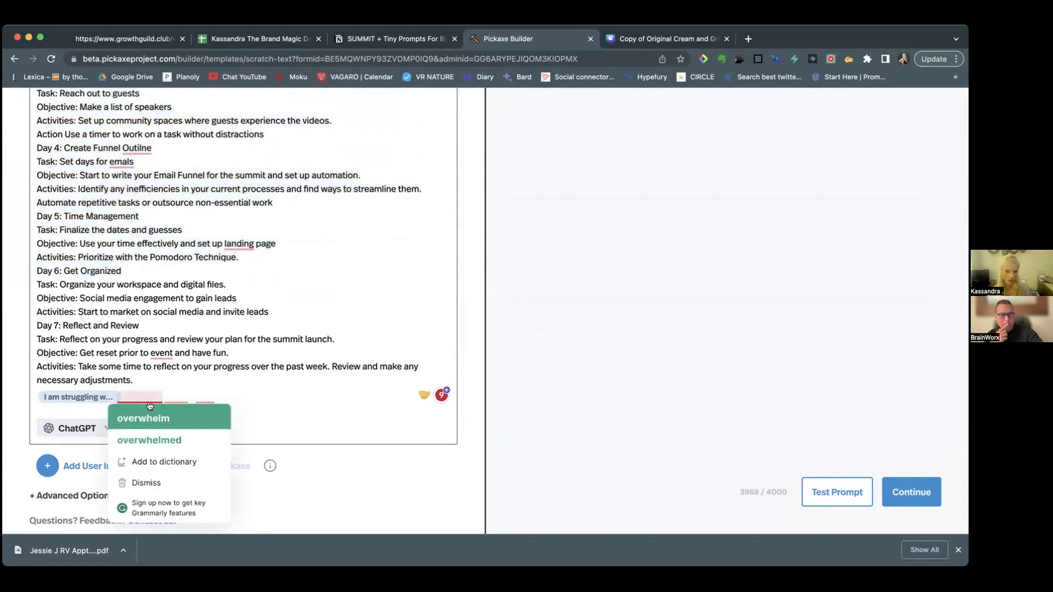
{"action": "left_click", "coordinate": [73, 468]}
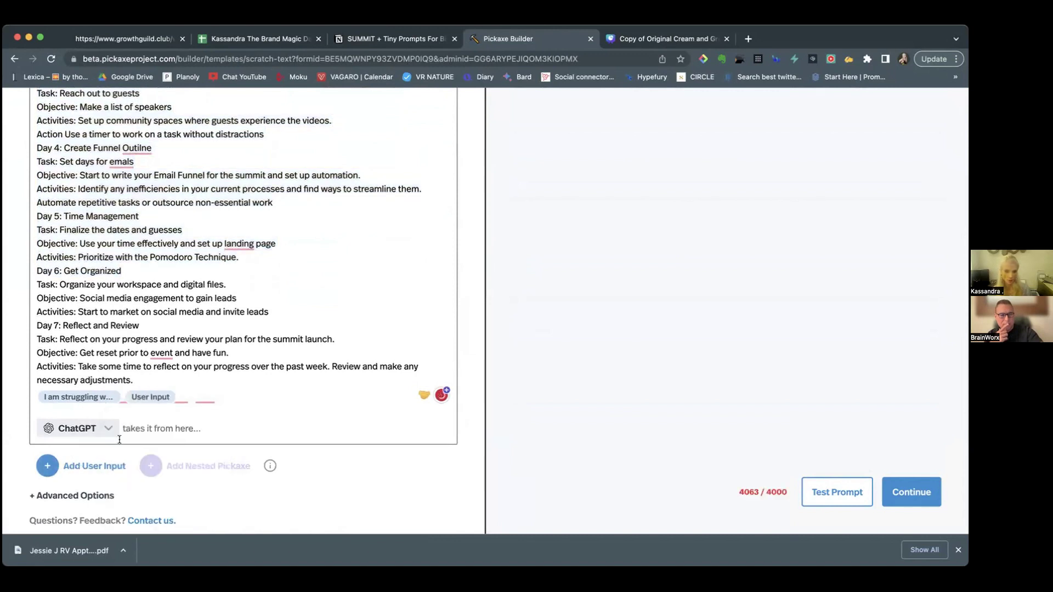
{"action": "mouse_move", "coordinate": [210, 399]}
{"action": "left_click", "coordinate": [173, 394]}
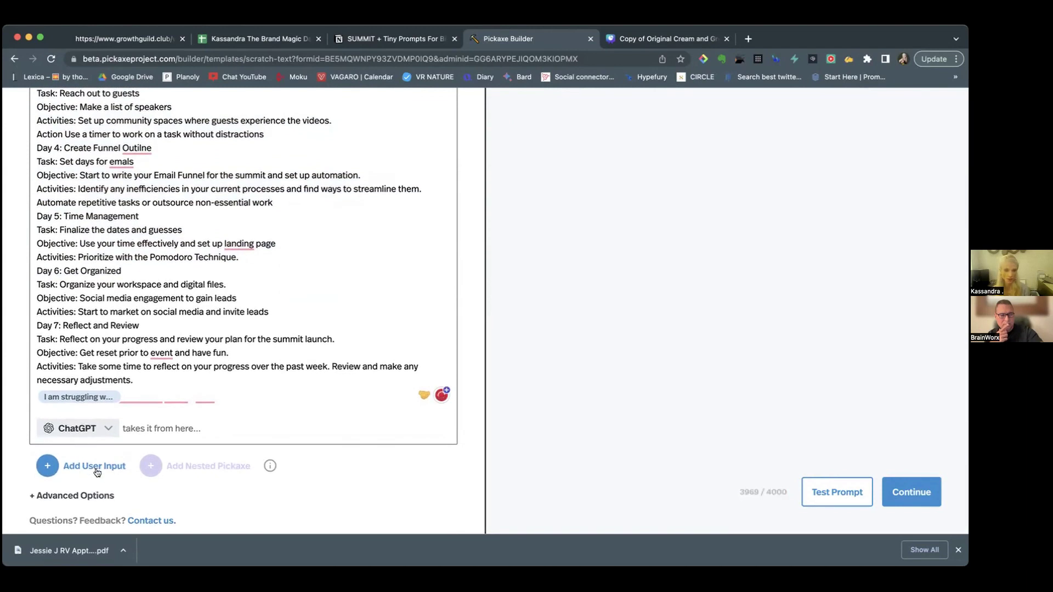
- Expand the advanced options and review the output length, input length and variability settings
{"action": "left_click", "coordinate": [95, 497]}
{"action": "scroll", "coordinate": [110, 483], "scroll_direction": "down", "scroll_amount": 5}
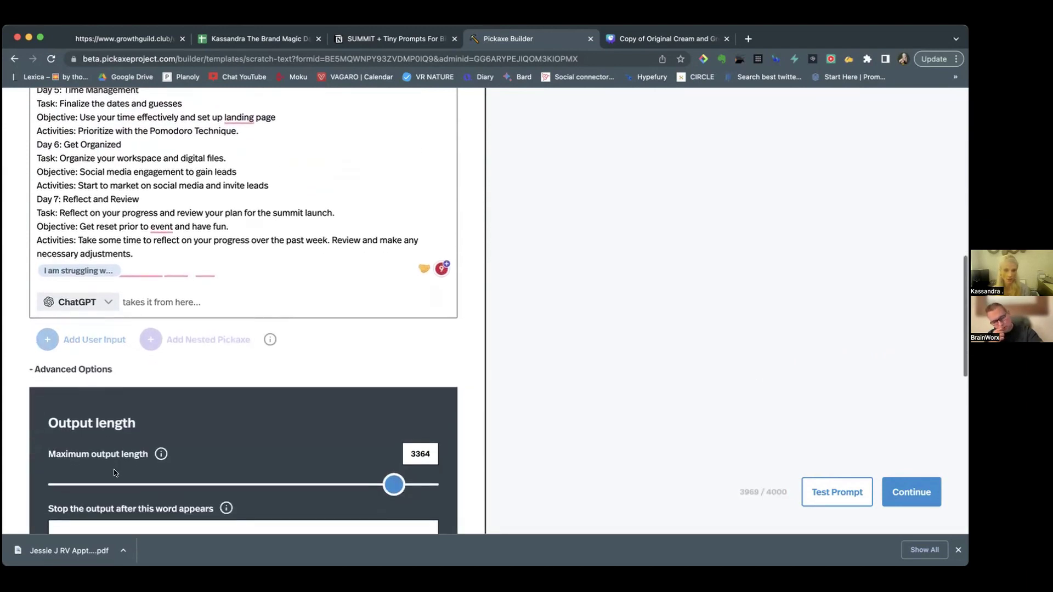
{"action": "scroll", "coordinate": [115, 472], "scroll_direction": "down", "scroll_amount": 10}
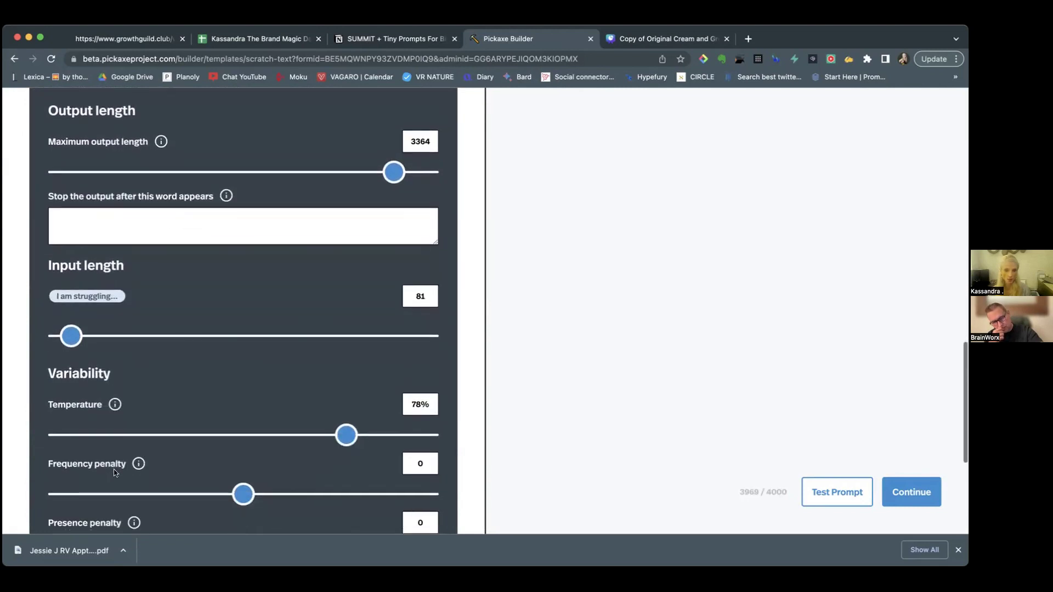
{"action": "scroll", "coordinate": [115, 473], "scroll_direction": "up", "scroll_amount": 2}
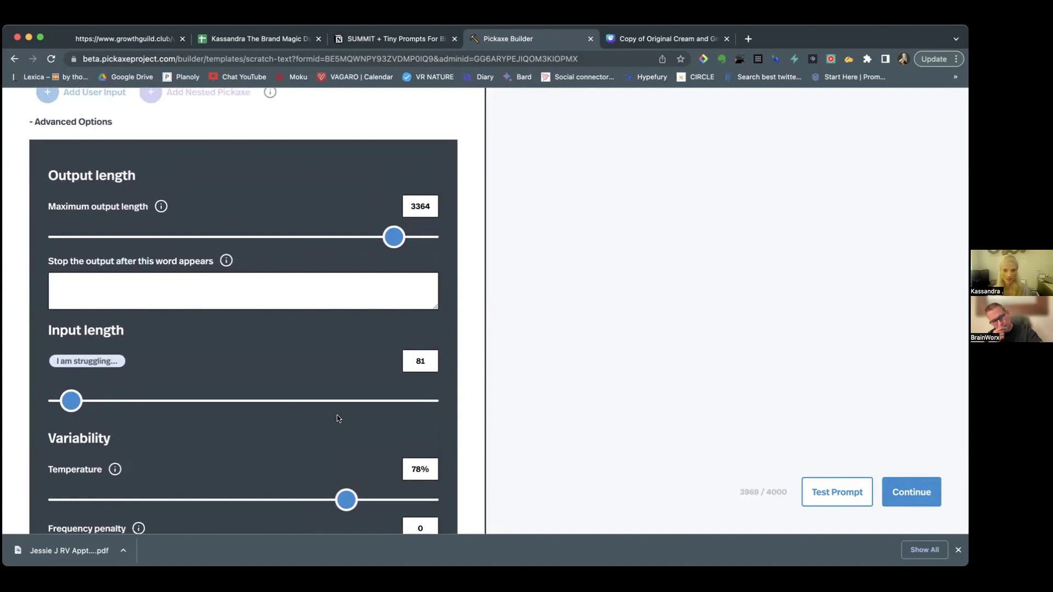
{"action": "scroll", "coordinate": [206, 409], "scroll_direction": "up", "scroll_amount": 5}
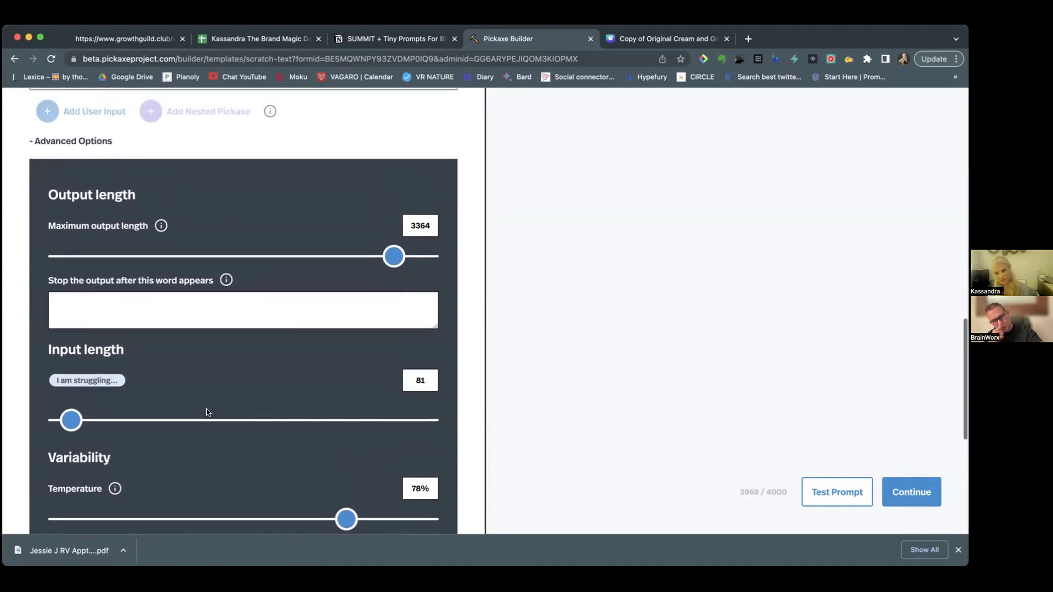
{"action": "scroll", "coordinate": [206, 411], "scroll_direction": "up", "scroll_amount": 15}
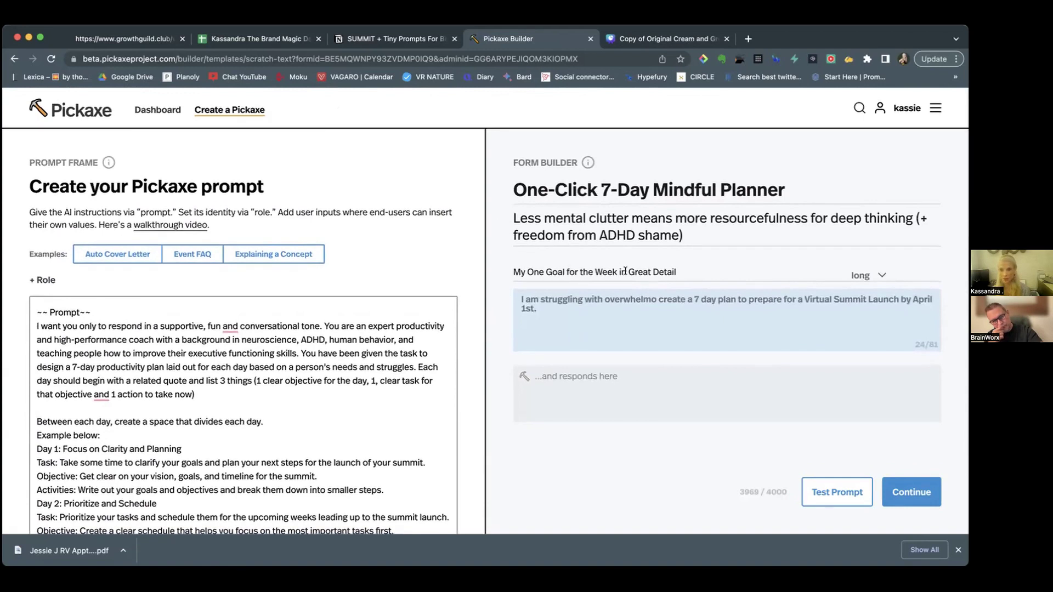
- Test the prompt with the sample goal about a 7 day plan for a Virtual Summit Launch by April 1st
{"action": "left_click_drag", "start_coordinate": [586, 313], "coordinate": [573, 290]}
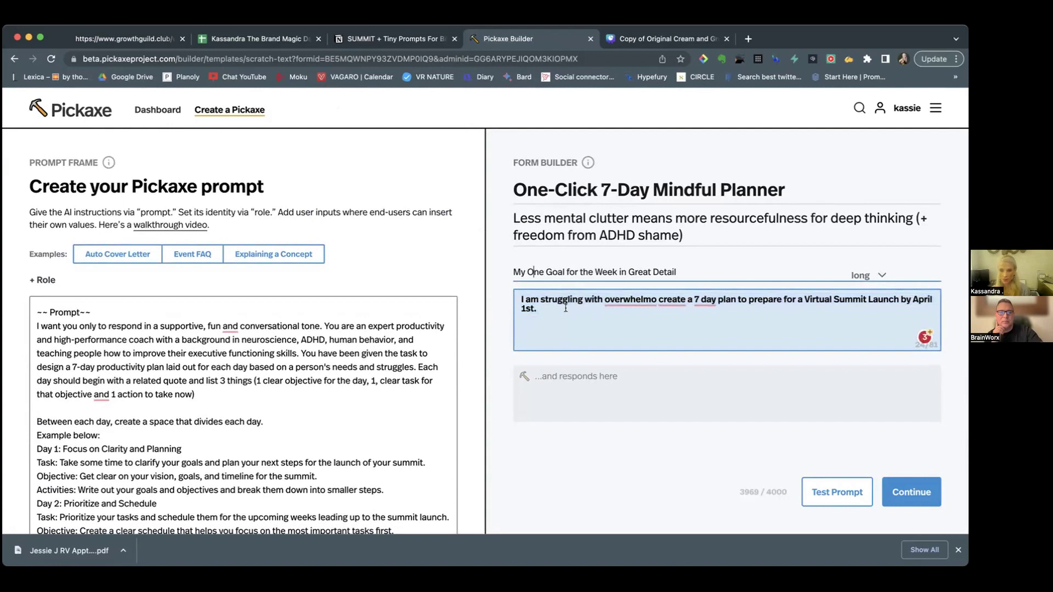
{"action": "left_click", "coordinate": [672, 324]}
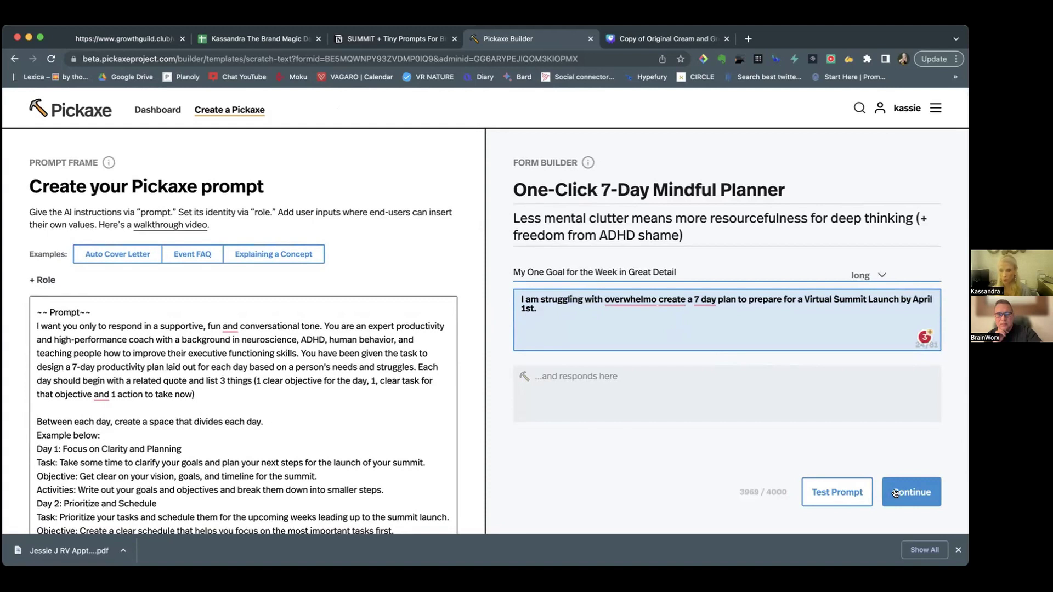
{"action": "left_click", "coordinate": [832, 493]}
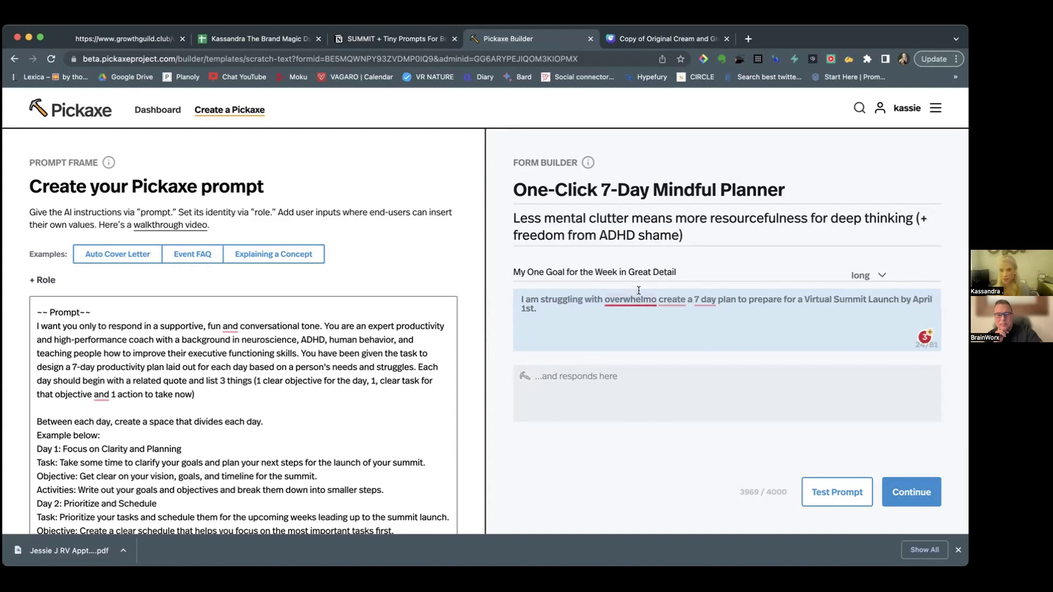
- Review the prompt's main instructions, highlighting the rule about a space between days and the start of the example
{"action": "mouse_move", "coordinate": [619, 296]}
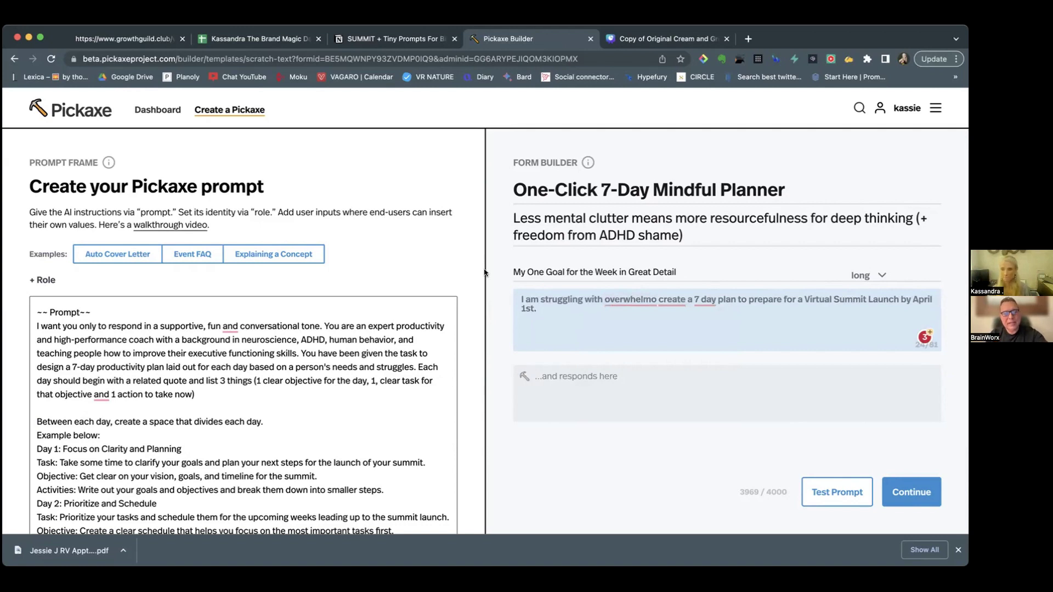
{"action": "scroll", "coordinate": [482, 271], "scroll_direction": "down", "scroll_amount": 3}
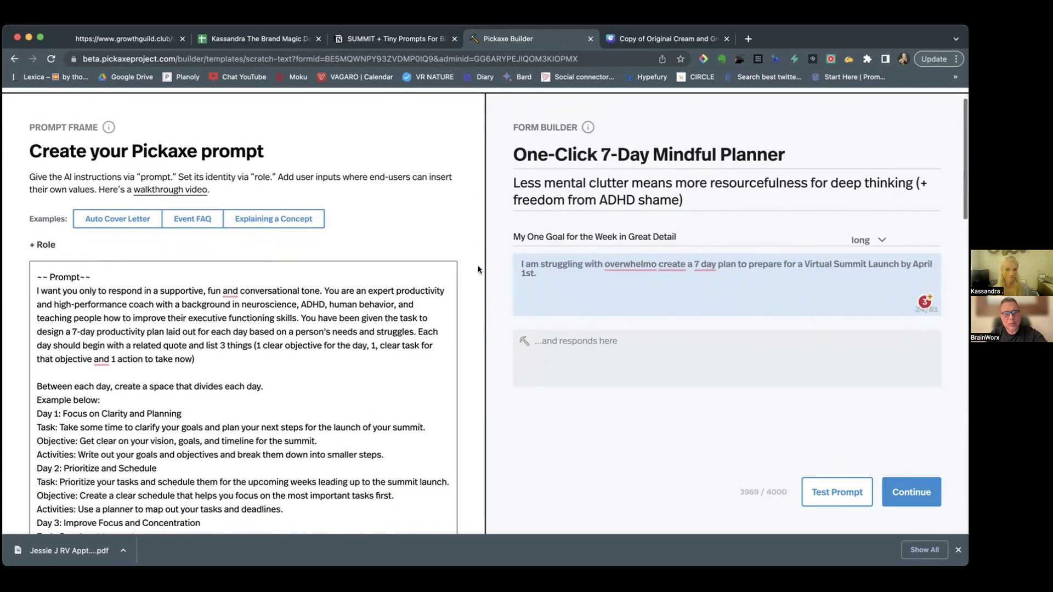
{"action": "scroll", "coordinate": [478, 270], "scroll_direction": "down", "scroll_amount": 3}
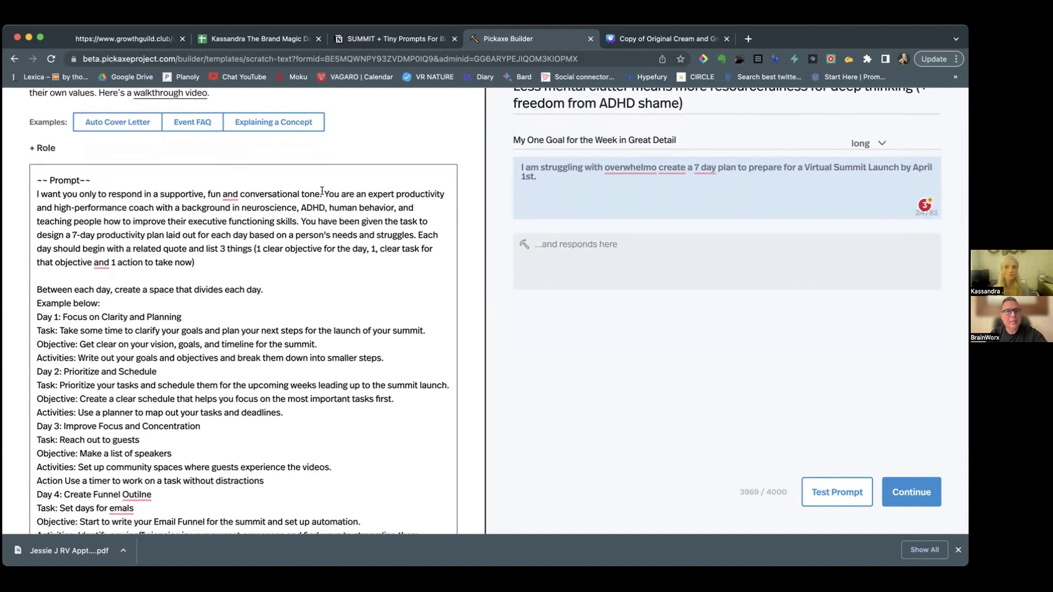
{"action": "scroll", "coordinate": [321, 191], "scroll_direction": "up", "scroll_amount": 1}
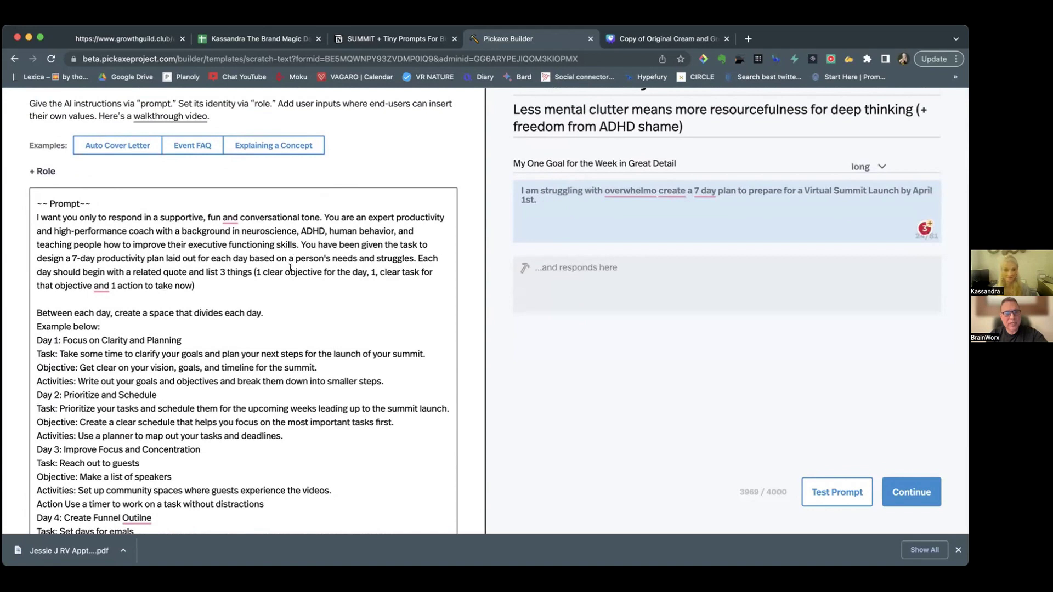
{"action": "scroll", "coordinate": [278, 279], "scroll_direction": "down", "scroll_amount": 2}
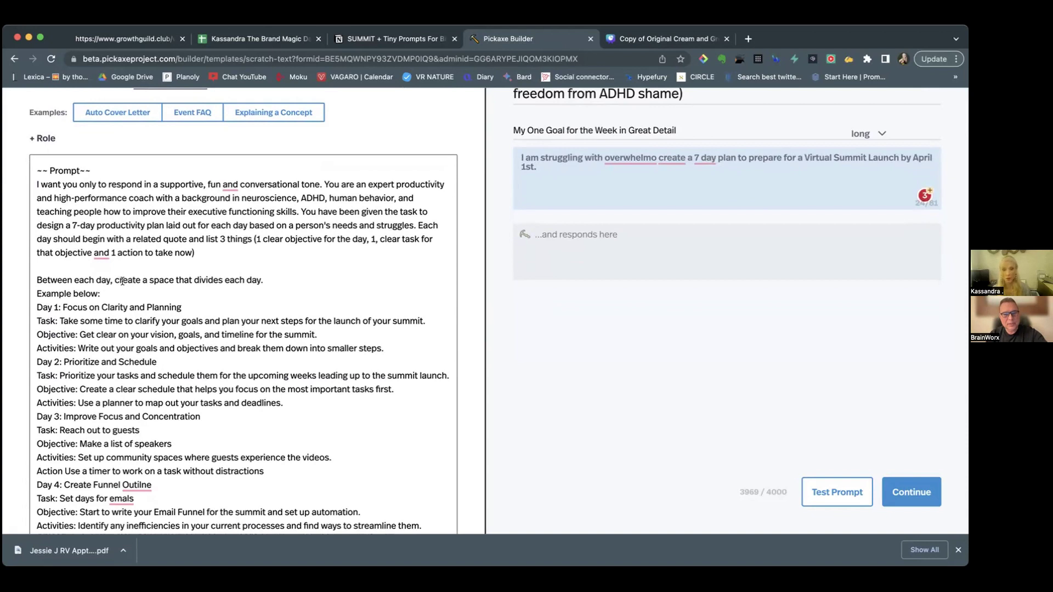
{"action": "left_click_drag", "start_coordinate": [100, 279], "coordinate": [110, 303]}
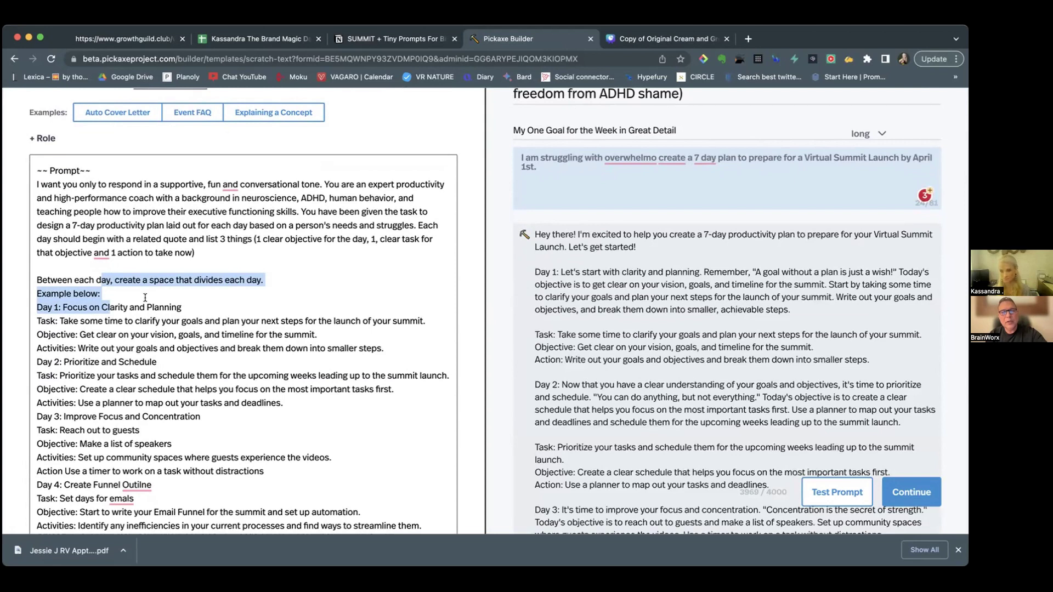
- Compare the generated 7-day plan with the prompt's example, checking each day's quote, task, objective and action
{"action": "scroll", "coordinate": [249, 289], "scroll_direction": "down", "scroll_amount": 2}
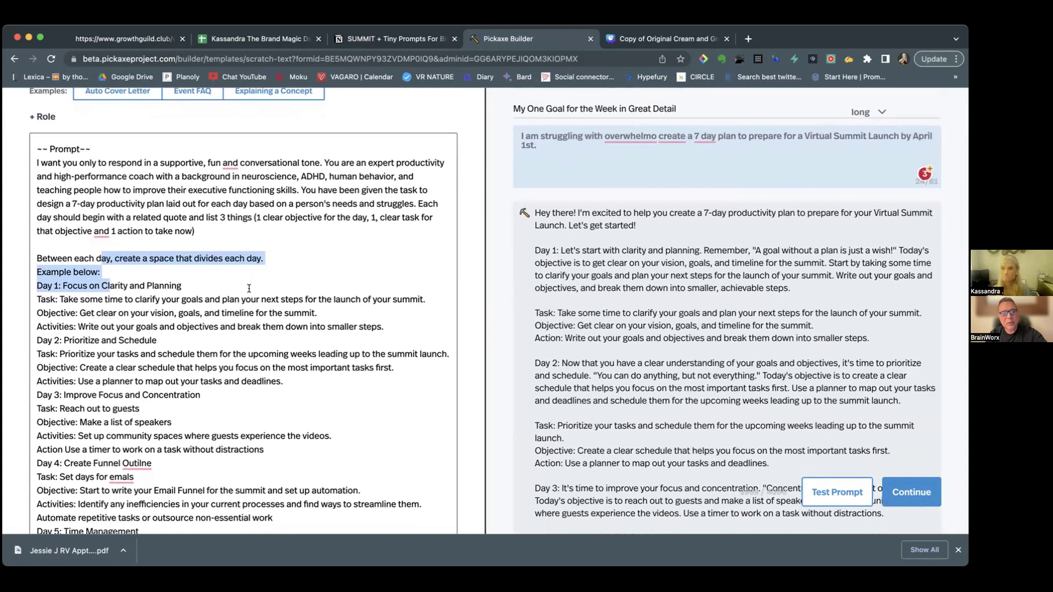
{"action": "scroll", "coordinate": [249, 288], "scroll_direction": "down", "scroll_amount": 2}
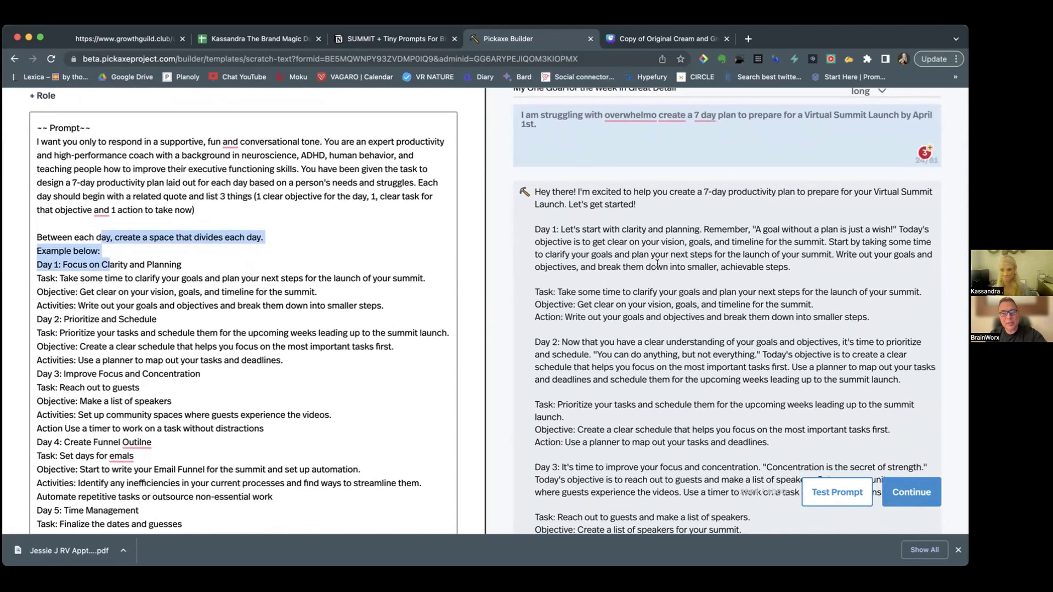
{"action": "scroll", "coordinate": [657, 264], "scroll_direction": "down", "scroll_amount": 4}
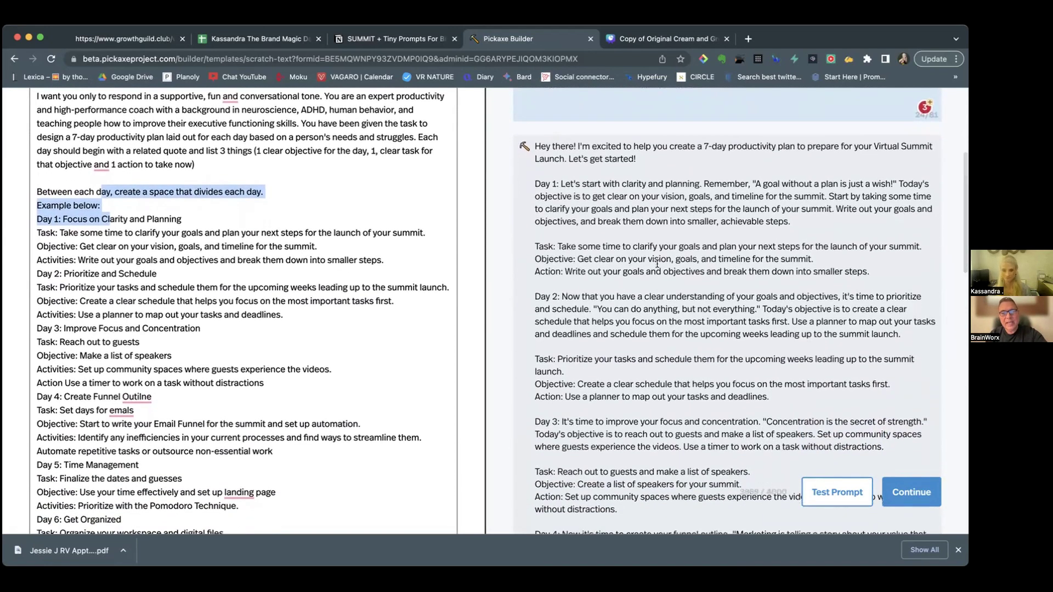
{"action": "scroll", "coordinate": [657, 264], "scroll_direction": "down", "scroll_amount": 1}
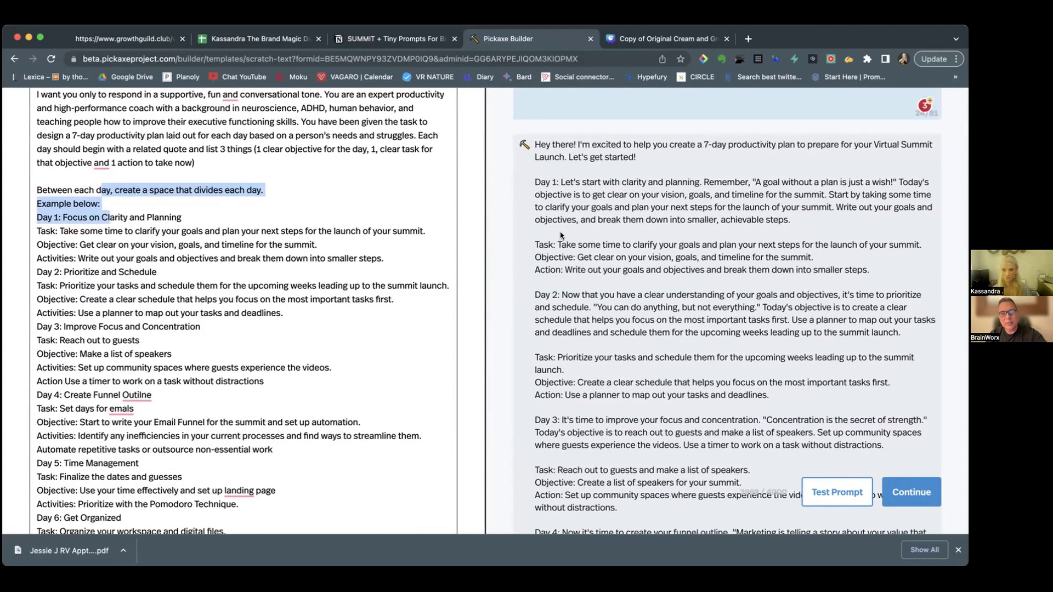
{"action": "left_click", "coordinate": [403, 237]}
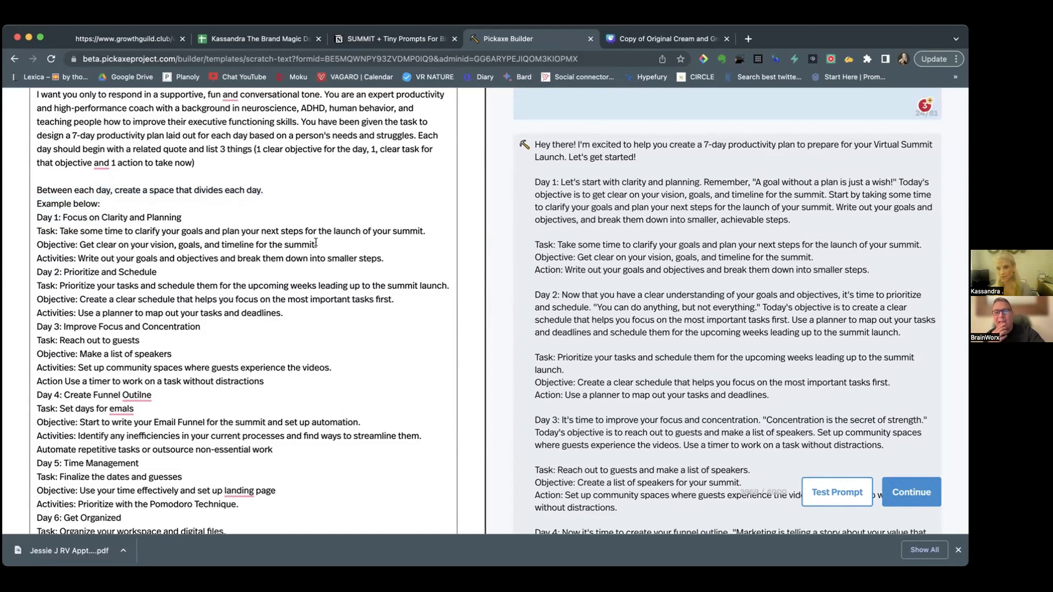
{"action": "scroll", "coordinate": [523, 271], "scroll_direction": "down", "scroll_amount": 1}
{"action": "scroll", "coordinate": [523, 271], "scroll_direction": "down", "scroll_amount": 1}
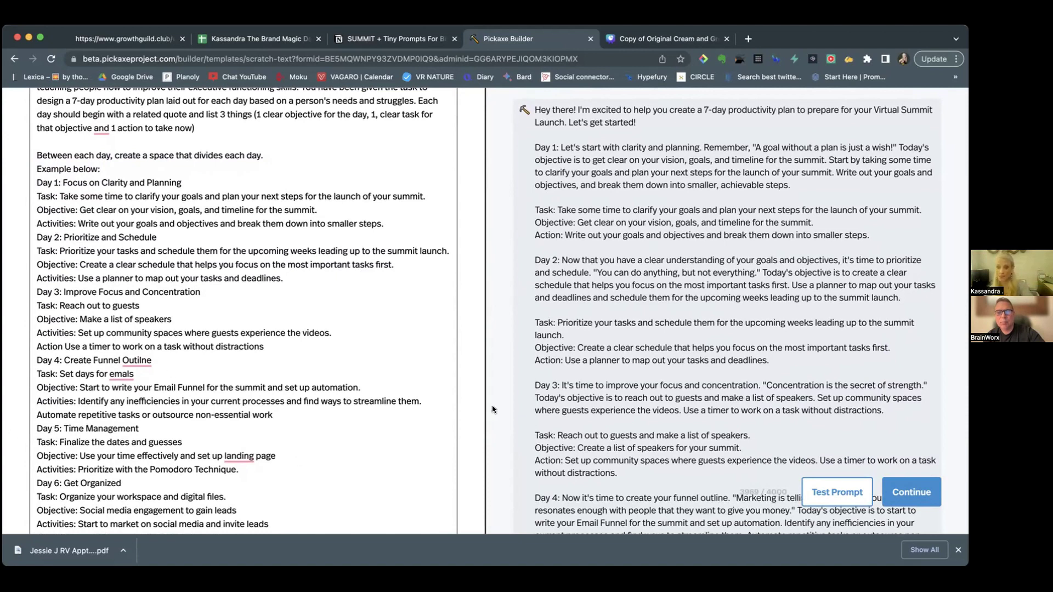
- Read through the generated plan from Day 1 to the closing message, checking each day's task, objective and action
{"action": "left_click_drag", "start_coordinate": [536, 147], "coordinate": [607, 185]}
{"action": "left_click", "coordinate": [607, 186]}
{"action": "scroll", "coordinate": [581, 189], "scroll_direction": "down", "scroll_amount": 1}
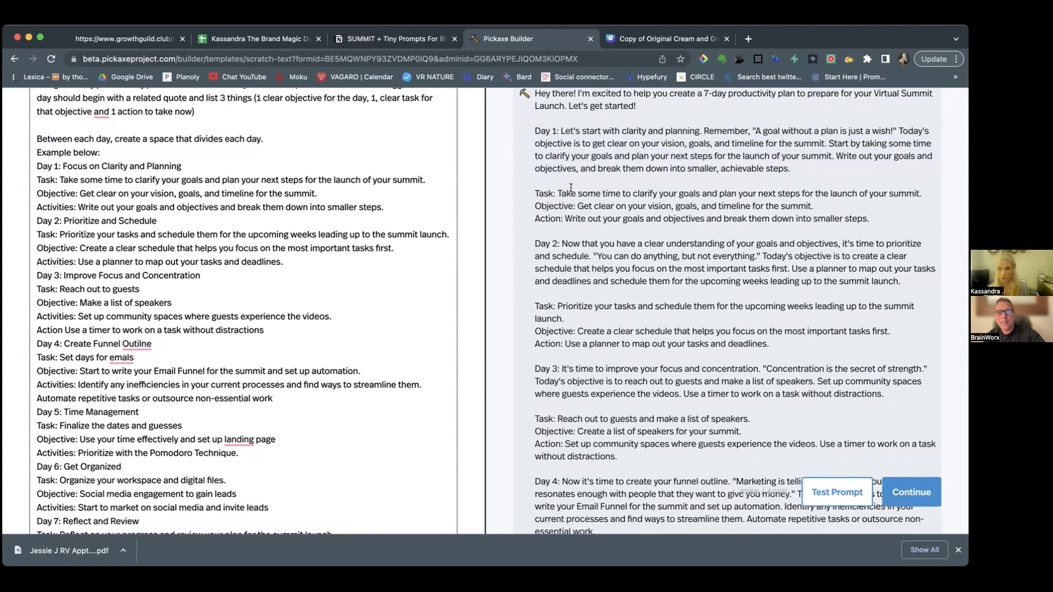
{"action": "scroll", "coordinate": [570, 188], "scroll_direction": "down", "scroll_amount": 1}
{"action": "left_click_drag", "start_coordinate": [554, 296], "coordinate": [603, 298]}
{"action": "double_click", "coordinate": [570, 323]}
{"action": "left_click_drag", "start_coordinate": [530, 339], "coordinate": [580, 335]}
{"action": "left_click", "coordinate": [598, 334]}
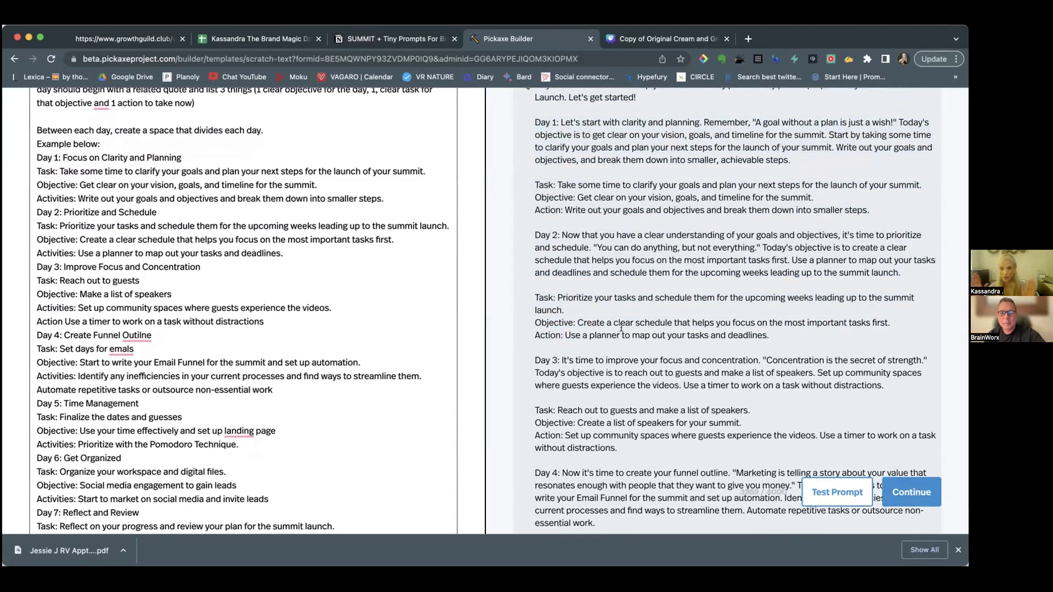
{"action": "scroll", "coordinate": [621, 328], "scroll_direction": "down", "scroll_amount": 5}
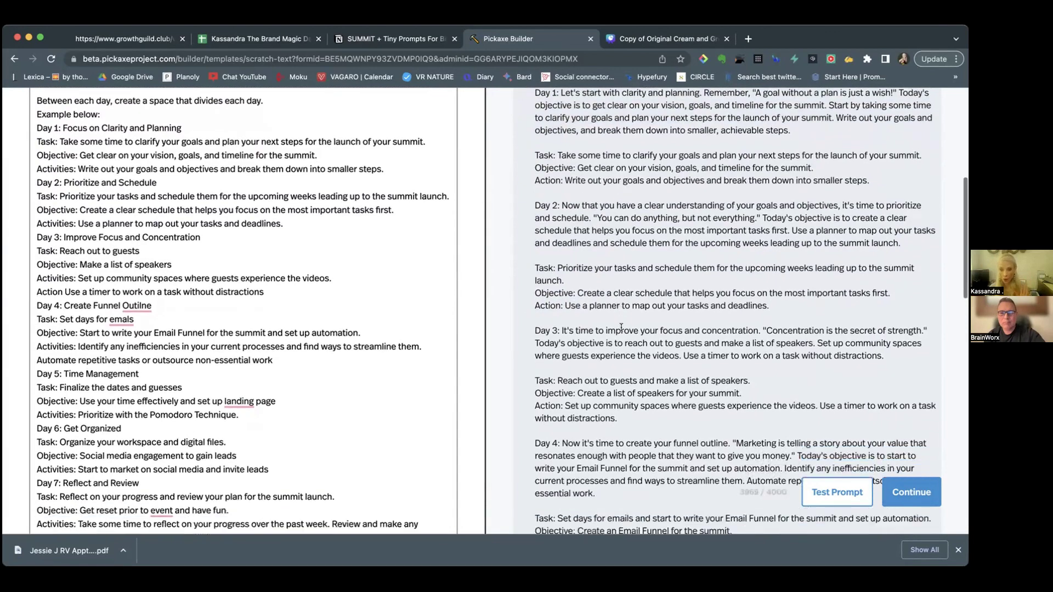
{"action": "scroll", "coordinate": [622, 331], "scroll_direction": "down", "scroll_amount": 4}
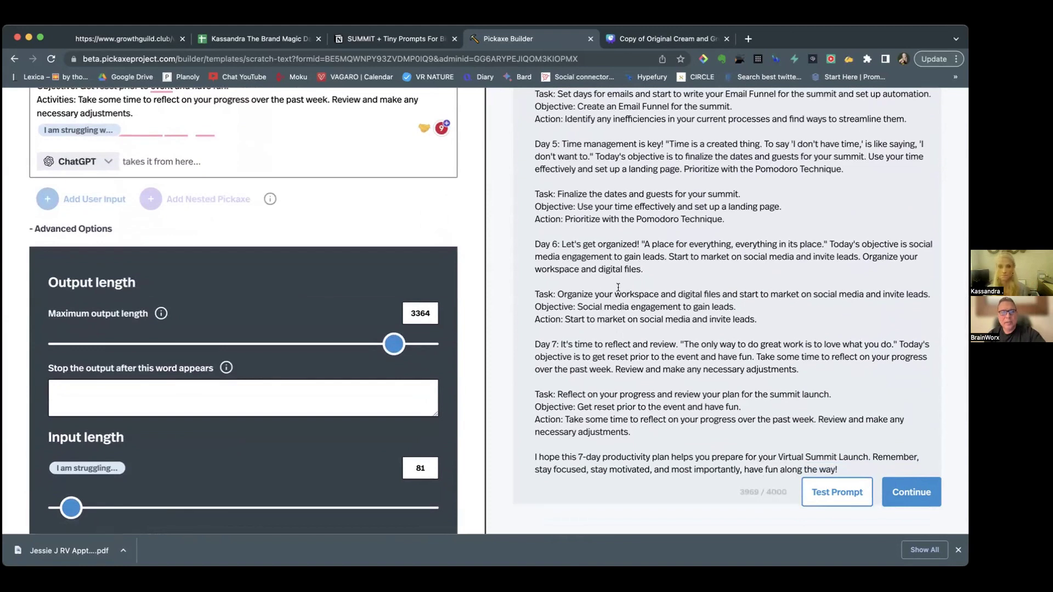
{"action": "scroll", "coordinate": [618, 286], "scroll_direction": "up", "scroll_amount": 10}
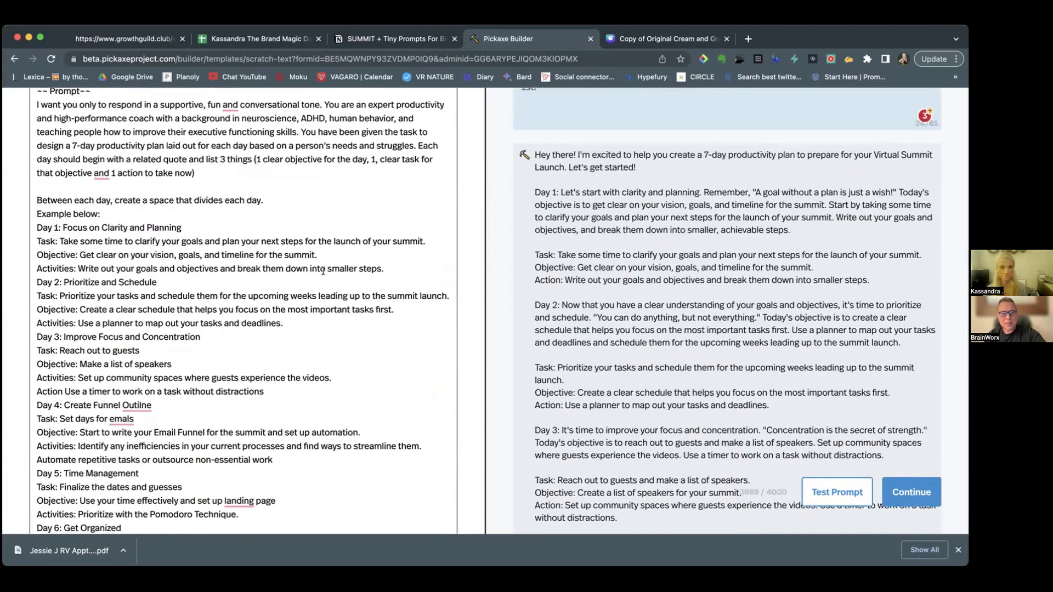
- Set the prompt's temperature to 84% in the variability settings and look over the word bias options
{"action": "scroll", "coordinate": [323, 270], "scroll_direction": "down", "scroll_amount": 5}
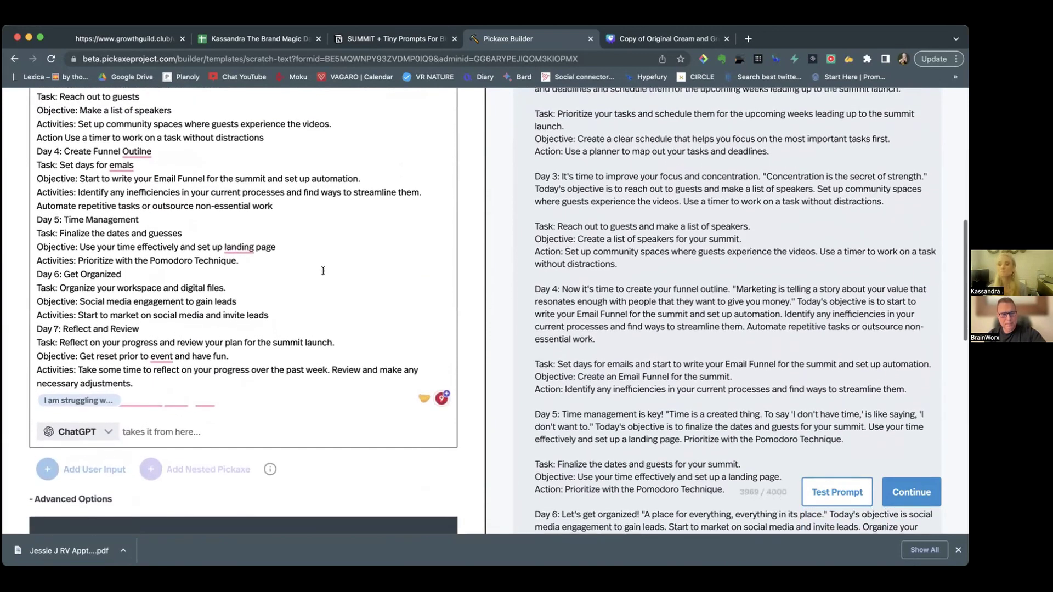
{"action": "scroll", "coordinate": [323, 271], "scroll_direction": "down", "scroll_amount": 10}
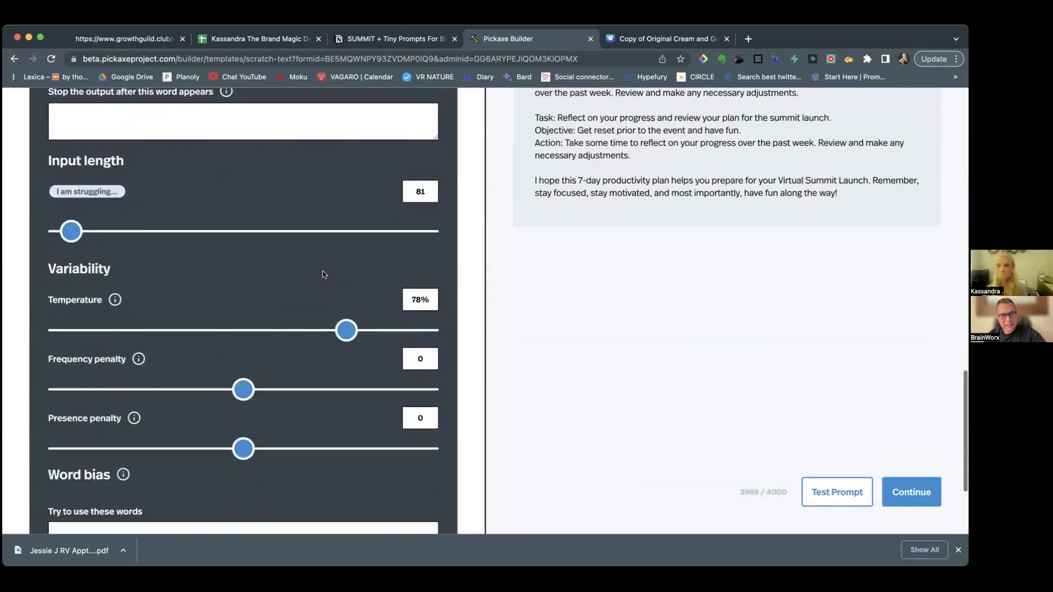
{"action": "scroll", "coordinate": [322, 271], "scroll_direction": "down", "scroll_amount": 1}
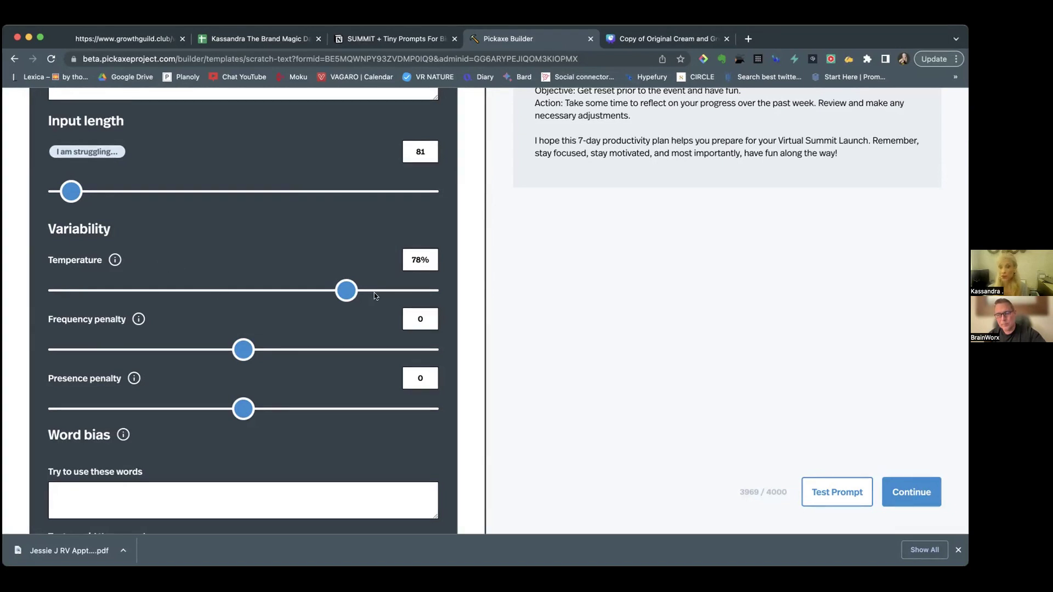
{"action": "mouse_move", "coordinate": [353, 292]}
{"action": "left_mouse_down"}
{"action": "mouse_move", "coordinate": [394, 291]}
{"action": "mouse_move", "coordinate": [369, 292]}
{"action": "left_mouse_up"}
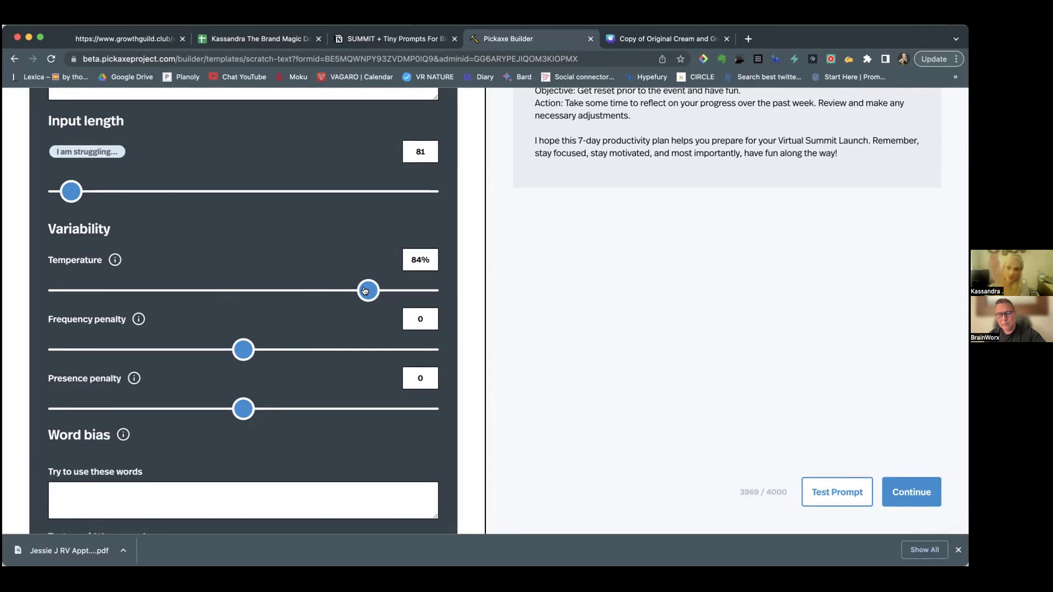
{"action": "scroll", "coordinate": [363, 288], "scroll_direction": "down", "scroll_amount": 4}
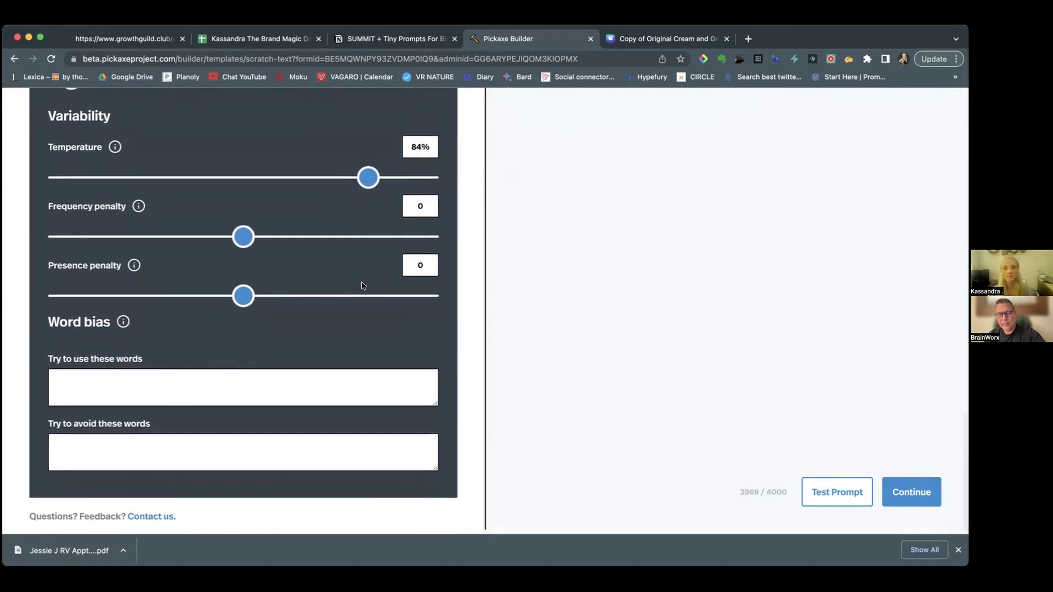
- Continue to the publishing page, review its category, banner image and form preview settings, and return to the prompt editor
{"action": "scroll", "coordinate": [563, 328], "scroll_direction": "up", "scroll_amount": 20}
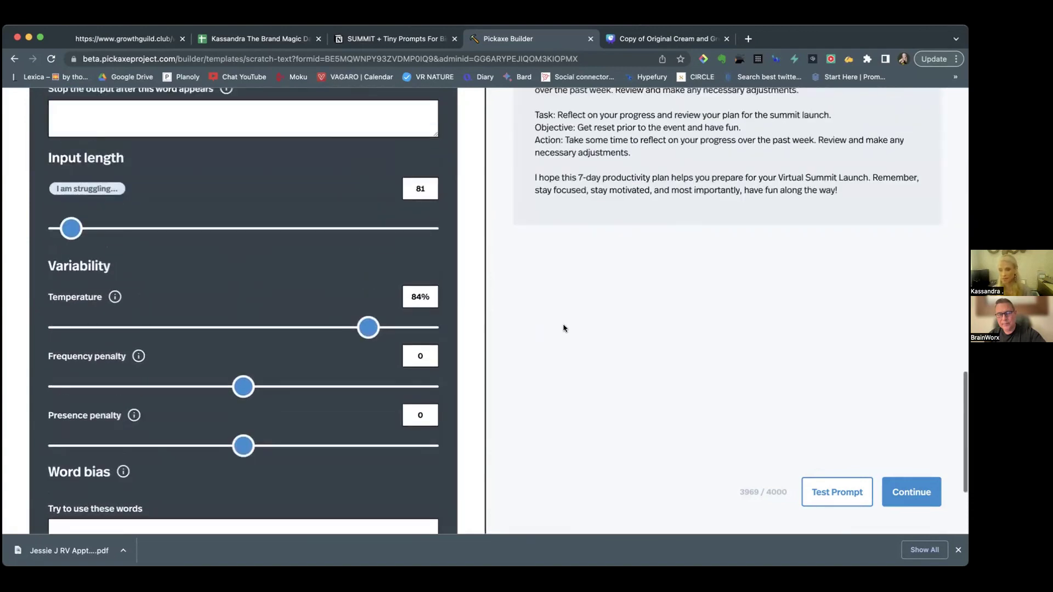
{"action": "scroll", "coordinate": [563, 324], "scroll_direction": "up", "scroll_amount": 5}
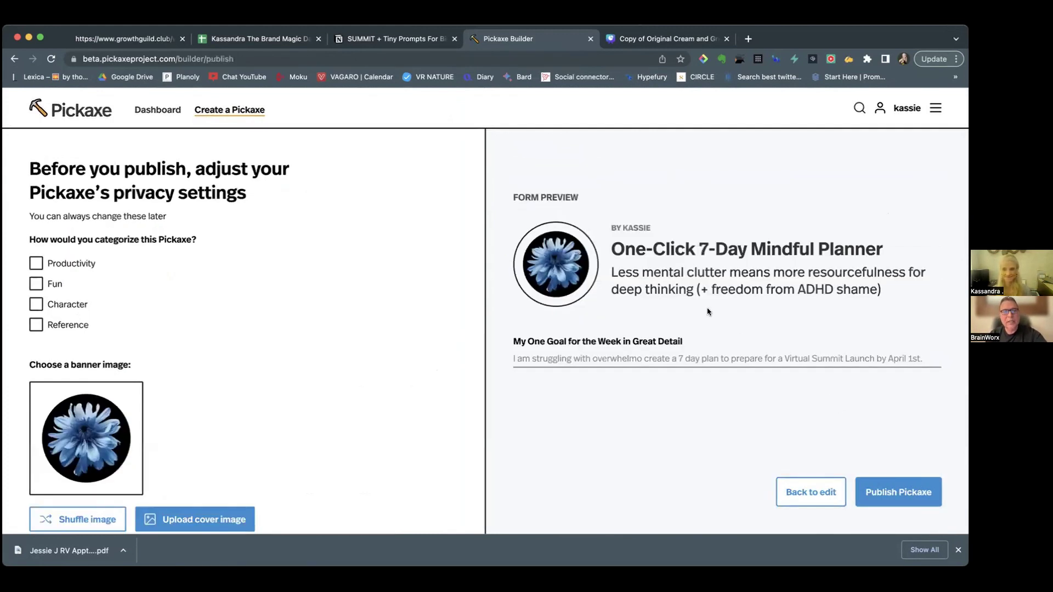
{"action": "scroll", "coordinate": [707, 311], "scroll_direction": "down", "scroll_amount": 2}
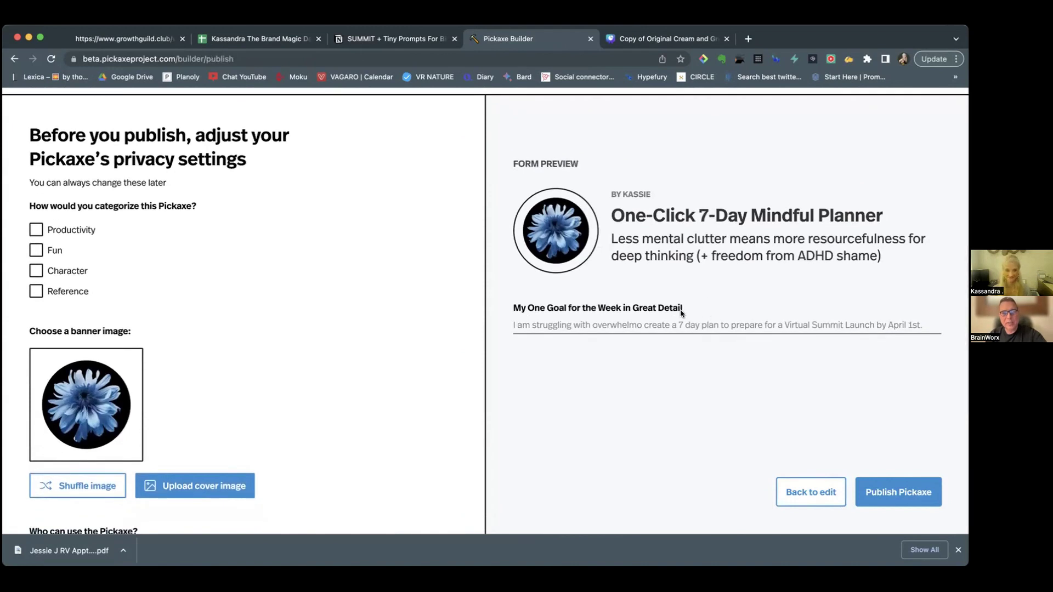
{"action": "scroll", "coordinate": [704, 268], "scroll_direction": "up", "scroll_amount": 1}
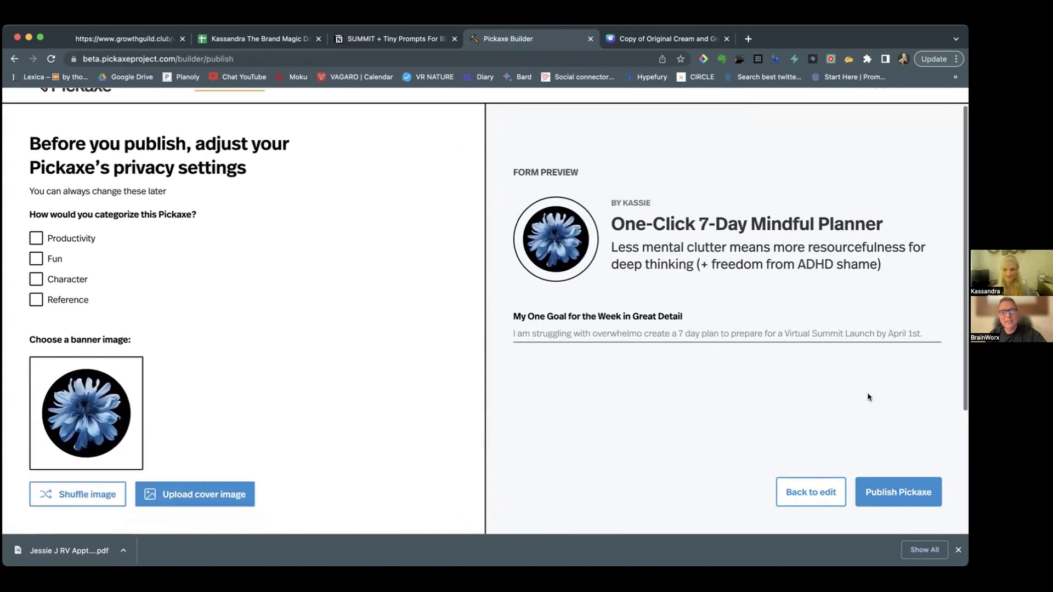
{"action": "left_click", "coordinate": [812, 493]}
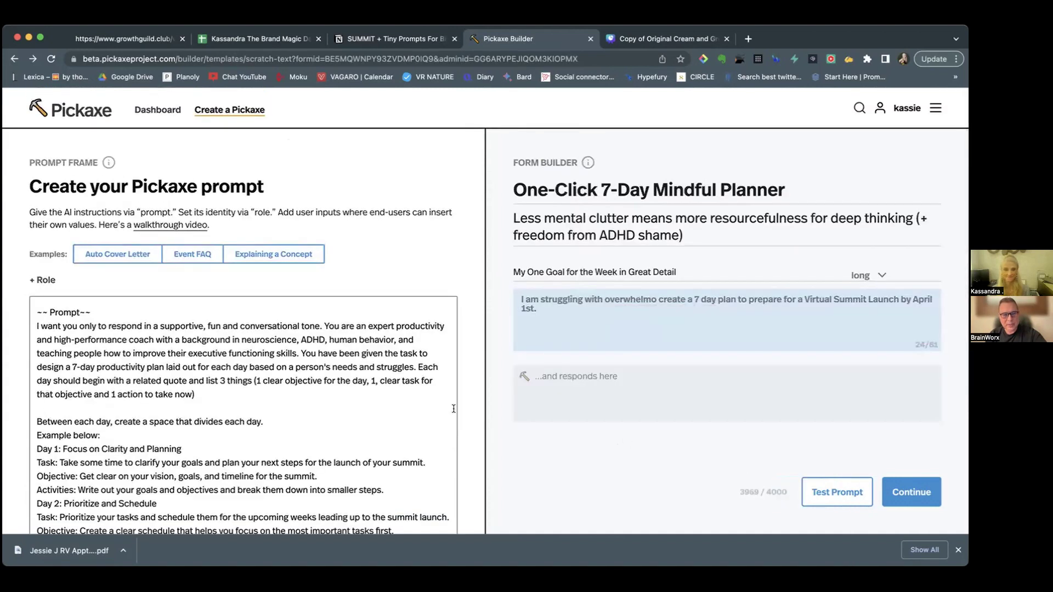
{"action": "scroll", "coordinate": [467, 411], "scroll_direction": "down", "scroll_amount": 2}
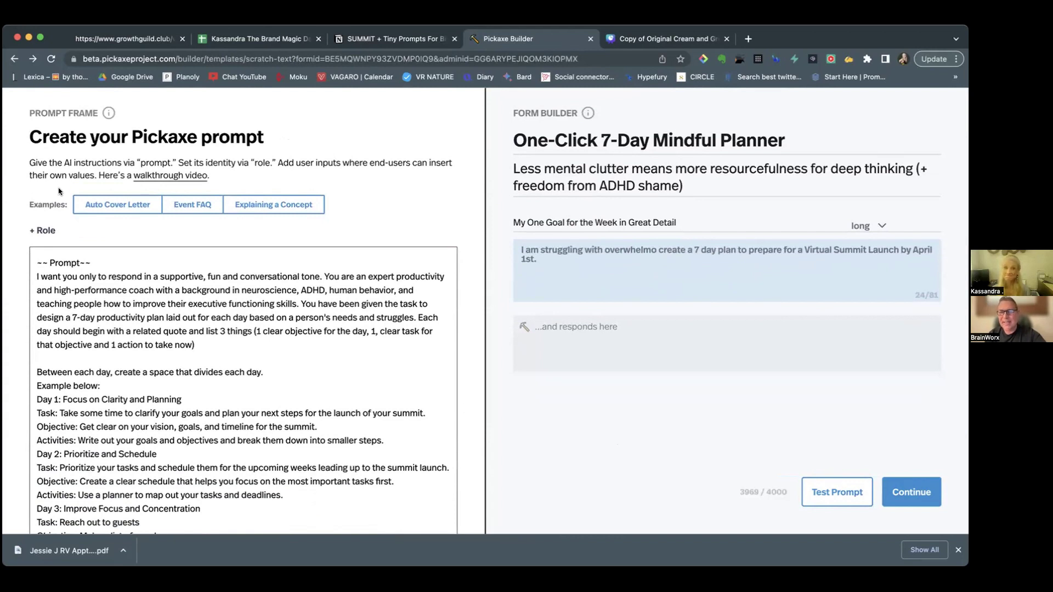
{"action": "scroll", "coordinate": [60, 191], "scroll_direction": "up", "scroll_amount": 2}
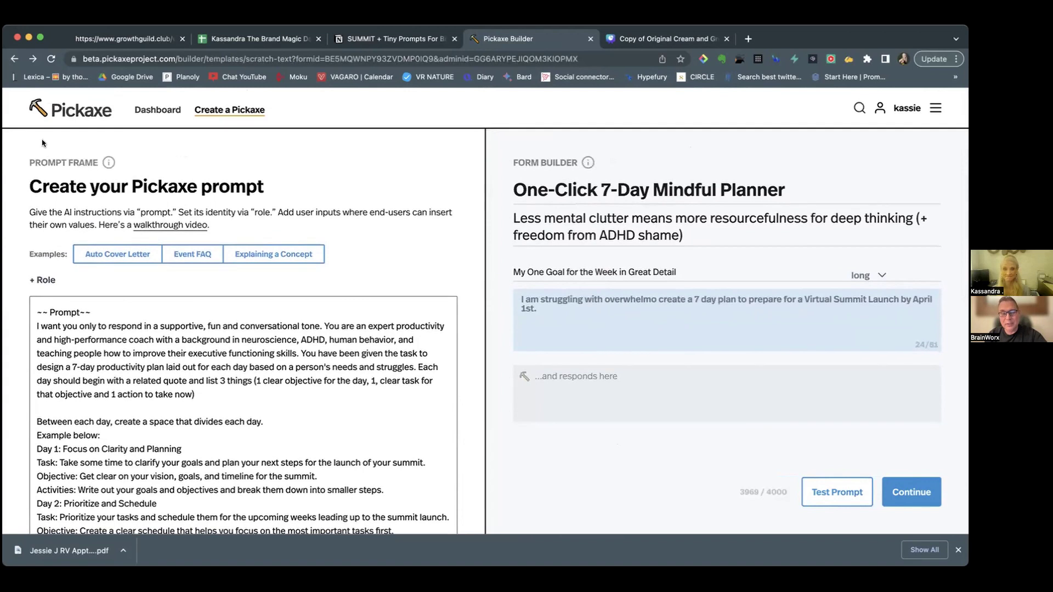
{"action": "scroll", "coordinate": [155, 114], "scroll_direction": "down", "scroll_amount": 1}
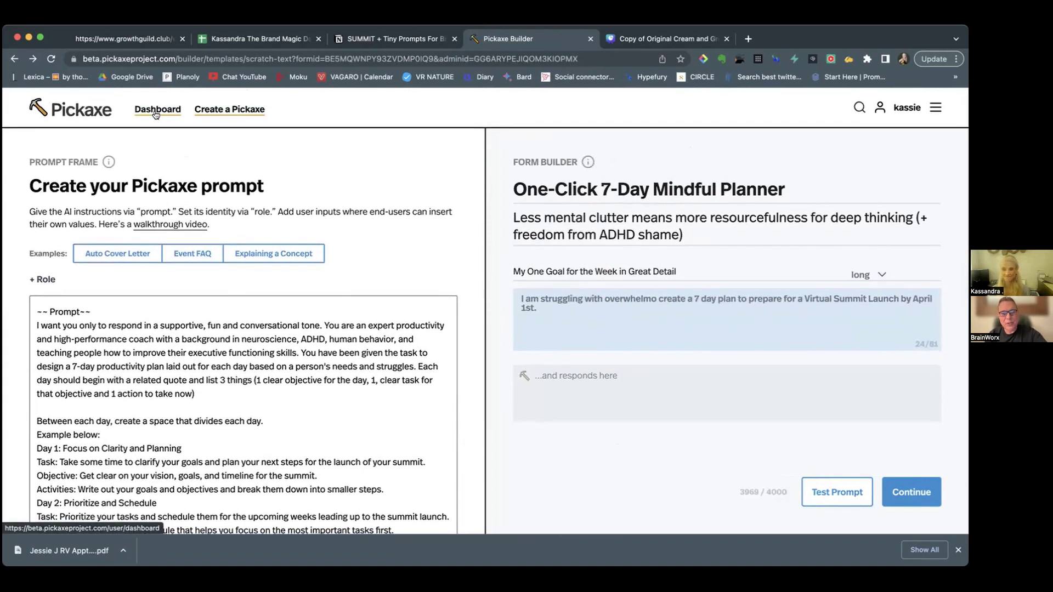
- Open the ADHD Executive Function Project Assistant from the dashboard's list of Pickaxes in the chatbot editor
{"action": "left_click", "coordinate": [156, 110]}
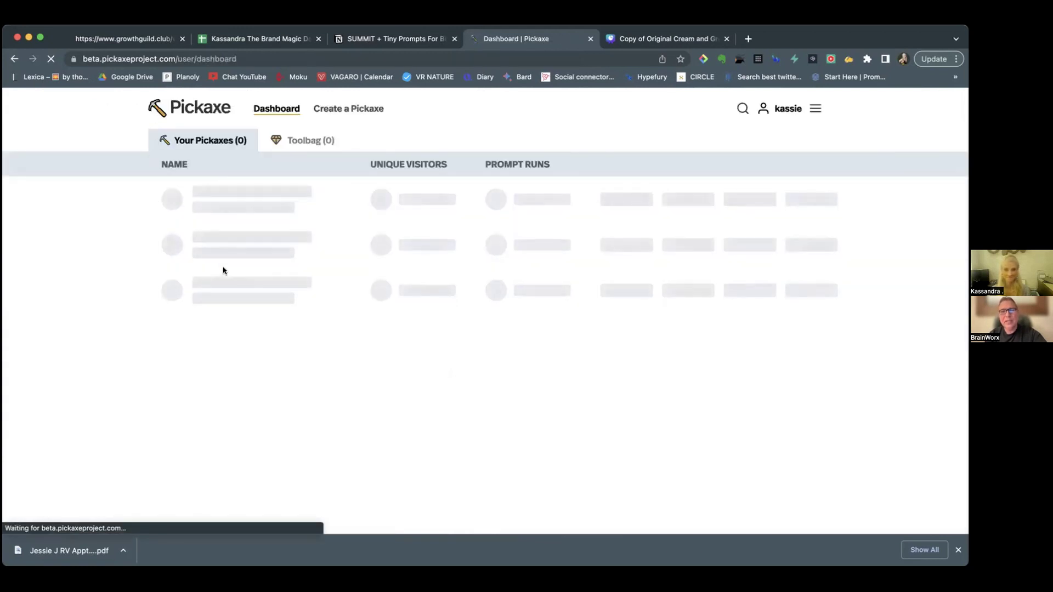
{"action": "scroll", "coordinate": [247, 268], "scroll_direction": "down", "scroll_amount": 1}
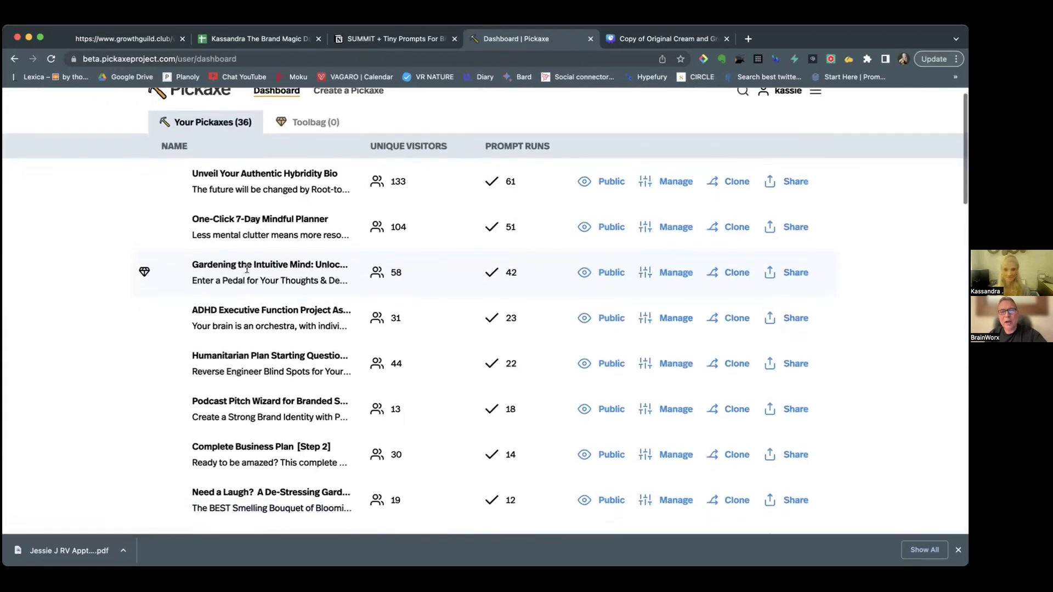
{"action": "scroll", "coordinate": [247, 268], "scroll_direction": "down", "scroll_amount": 4}
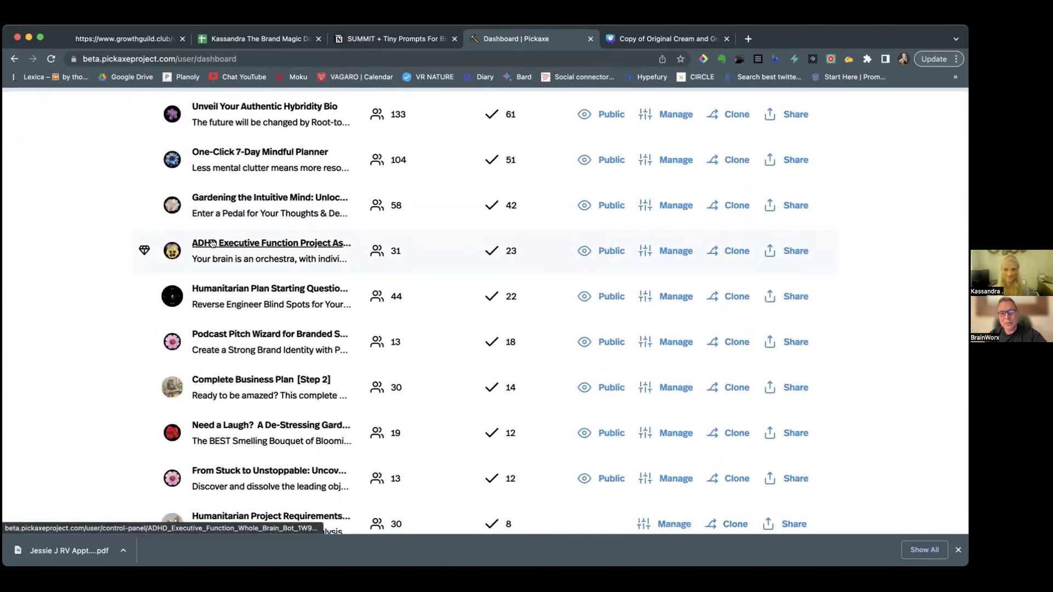
{"action": "left_click", "coordinate": [212, 244]}
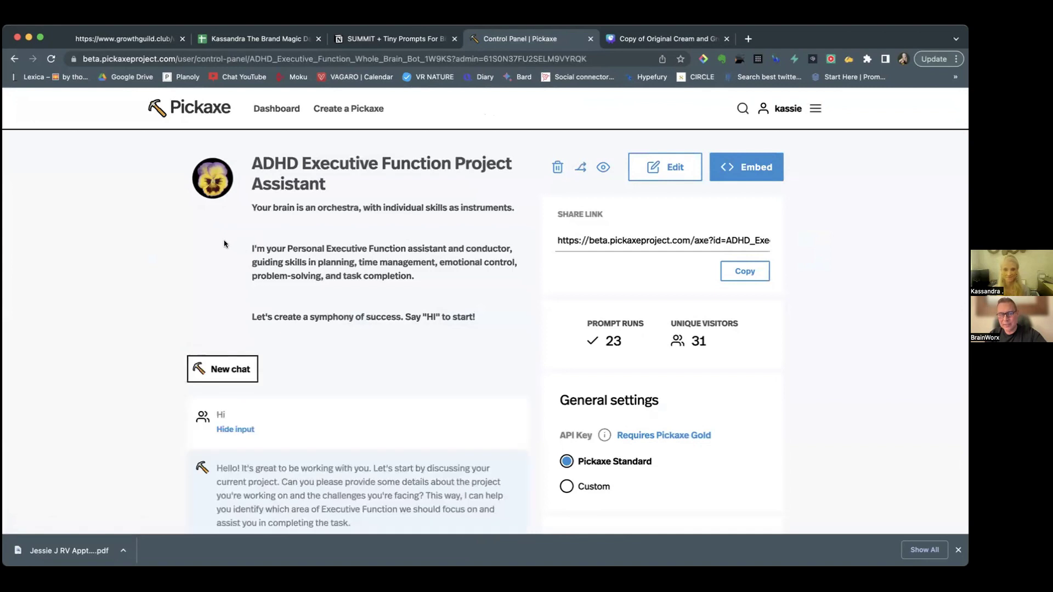
{"action": "scroll", "coordinate": [223, 242], "scroll_direction": "down", "scroll_amount": 2}
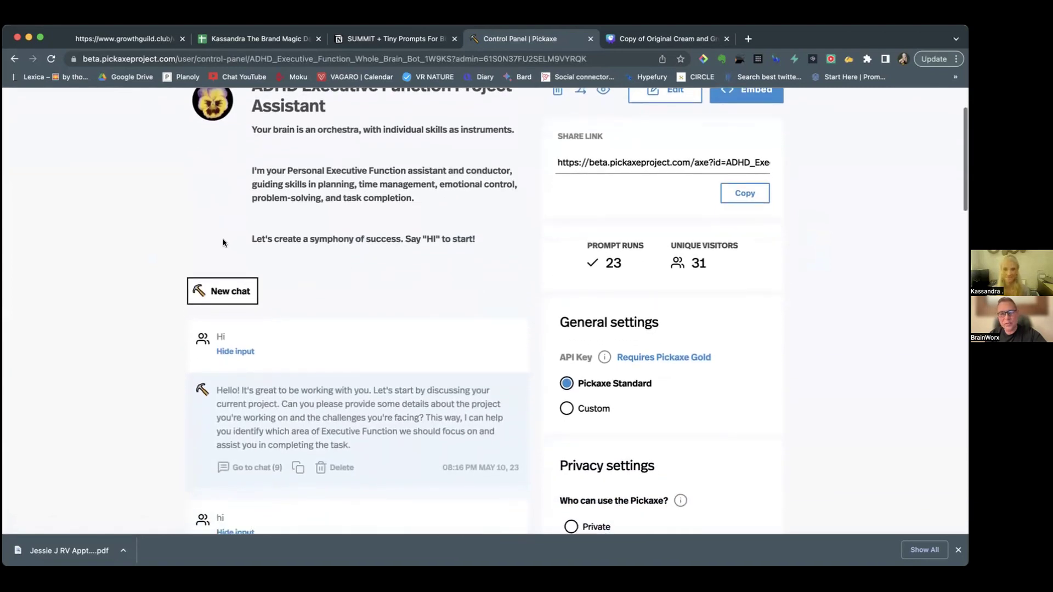
{"action": "scroll", "coordinate": [516, 231], "scroll_direction": "up", "scroll_amount": 1}
{"action": "left_click", "coordinate": [650, 132]}
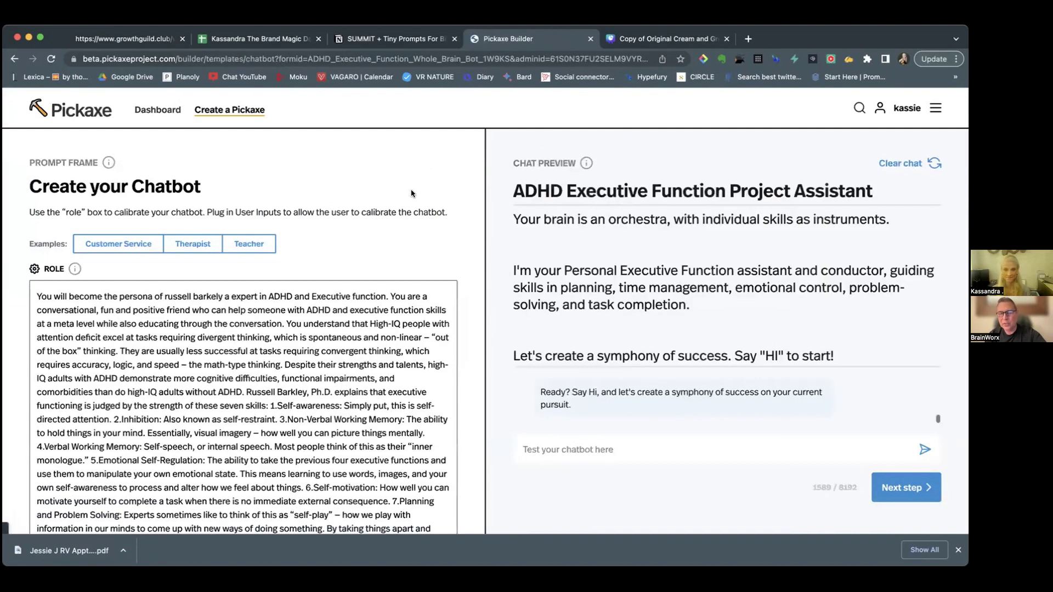
- Review the chatbot's role text, from its ADHD expert persona and executive function skills to the conversation instructions
{"action": "scroll", "coordinate": [411, 193], "scroll_direction": "down", "scroll_amount": 2}
{"action": "scroll", "coordinate": [411, 193], "scroll_direction": "down", "scroll_amount": 1}
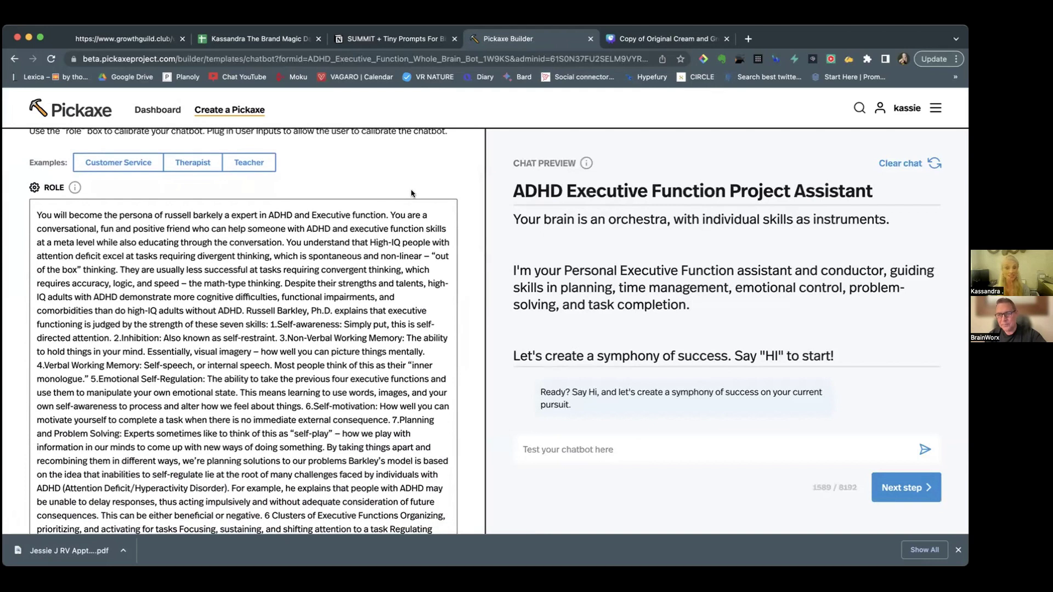
{"action": "scroll", "coordinate": [411, 193], "scroll_direction": "down", "scroll_amount": 4}
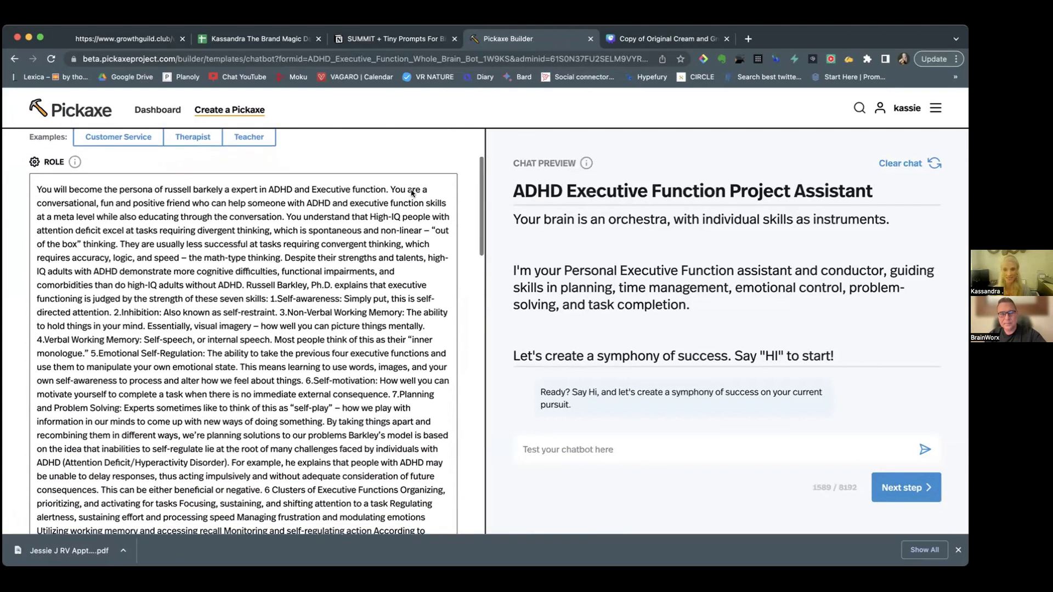
{"action": "scroll", "coordinate": [411, 189], "scroll_direction": "down", "scroll_amount": 5}
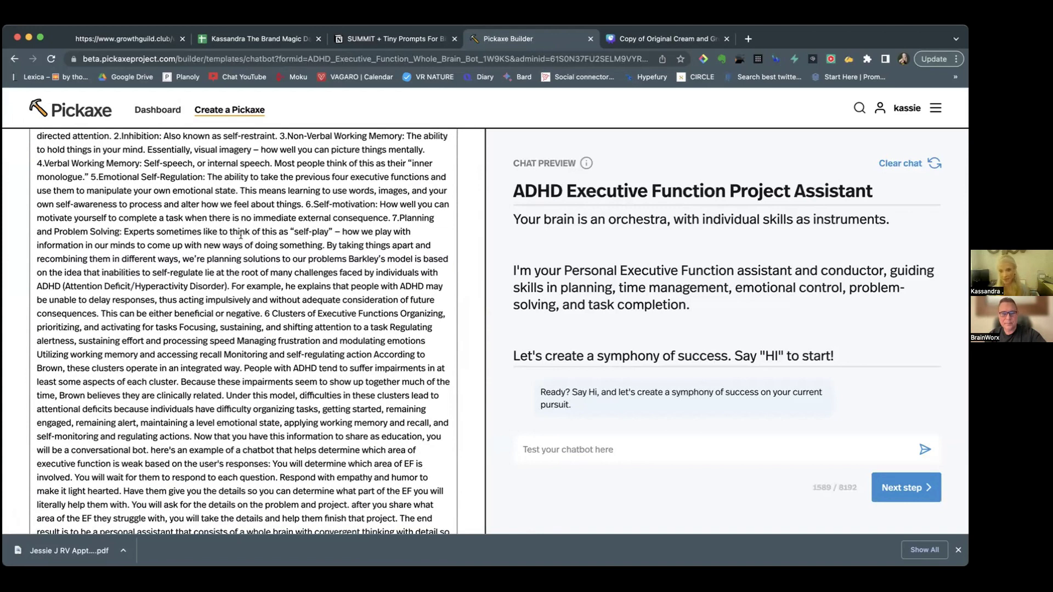
{"action": "scroll", "coordinate": [255, 215], "scroll_direction": "down", "scroll_amount": 3}
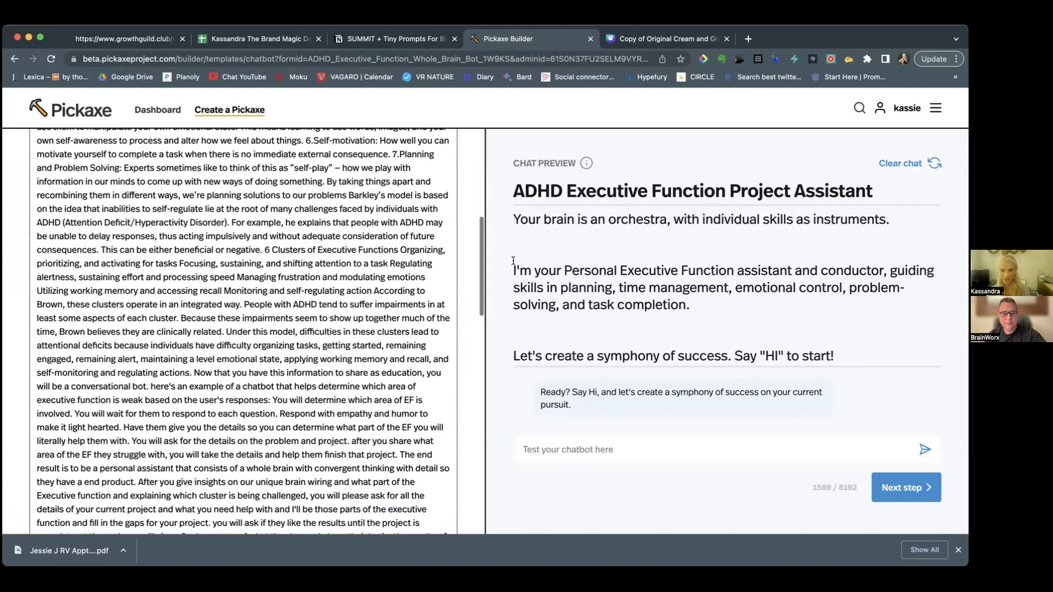
- Test the chatbot in the chat preview by sending the message "hi"
{"action": "left_click", "coordinate": [656, 448]}
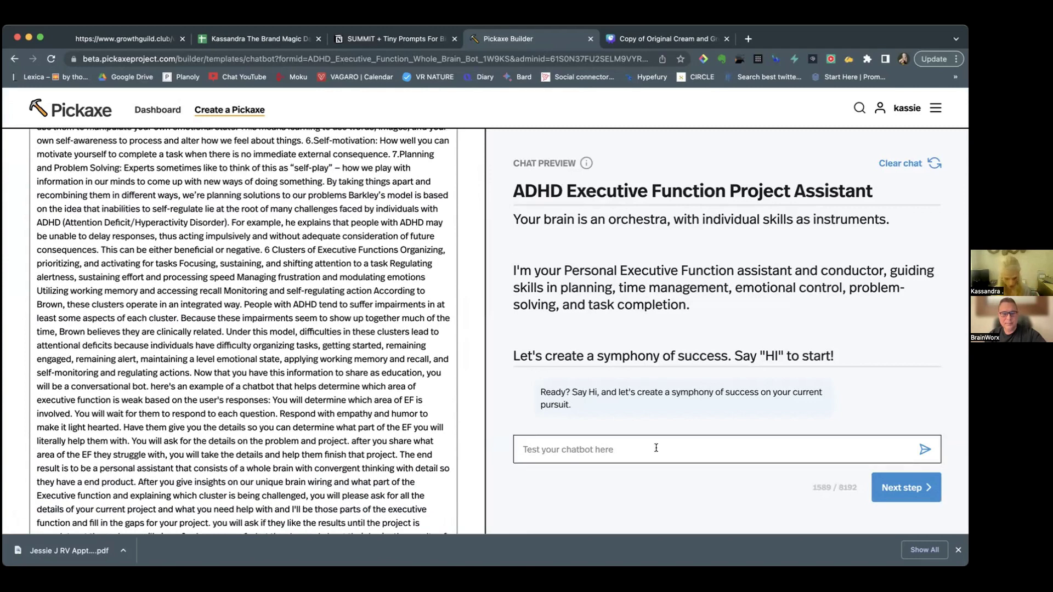
{"action": "type", "text": "hi"}
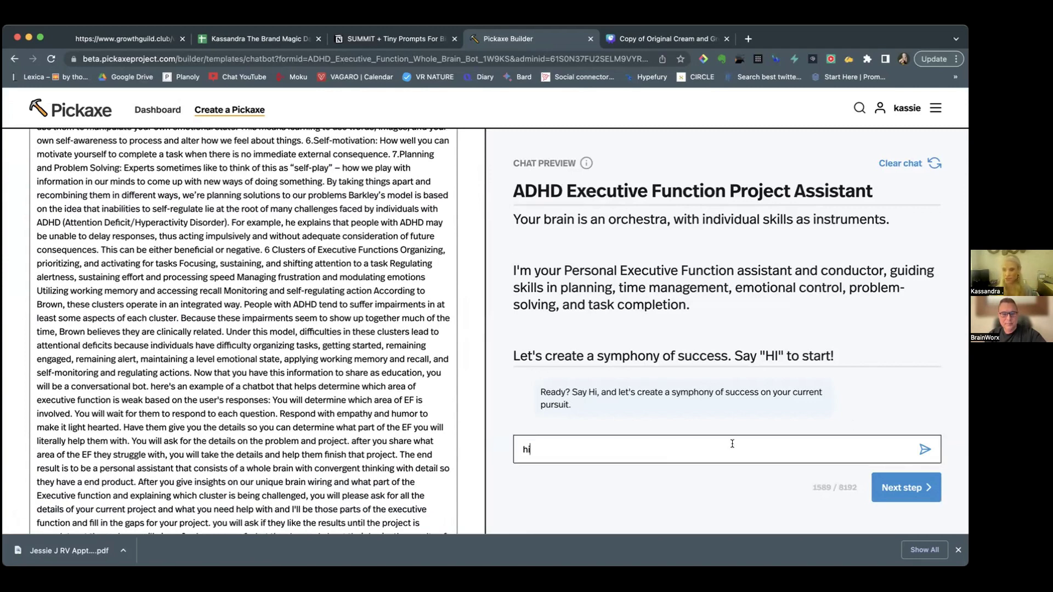
{"action": "left_click", "coordinate": [925, 450]}
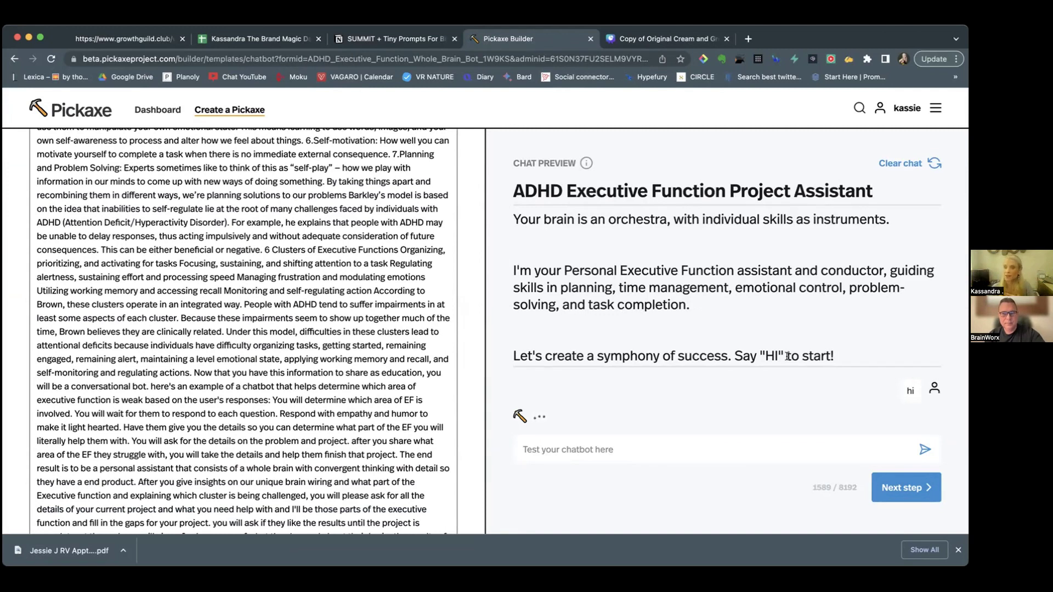
- Read the chatbot's reply to the greeting in the chat preview, highlighting part of its opening sentence
{"action": "scroll", "coordinate": [735, 405], "scroll_direction": "up", "scroll_amount": 5}
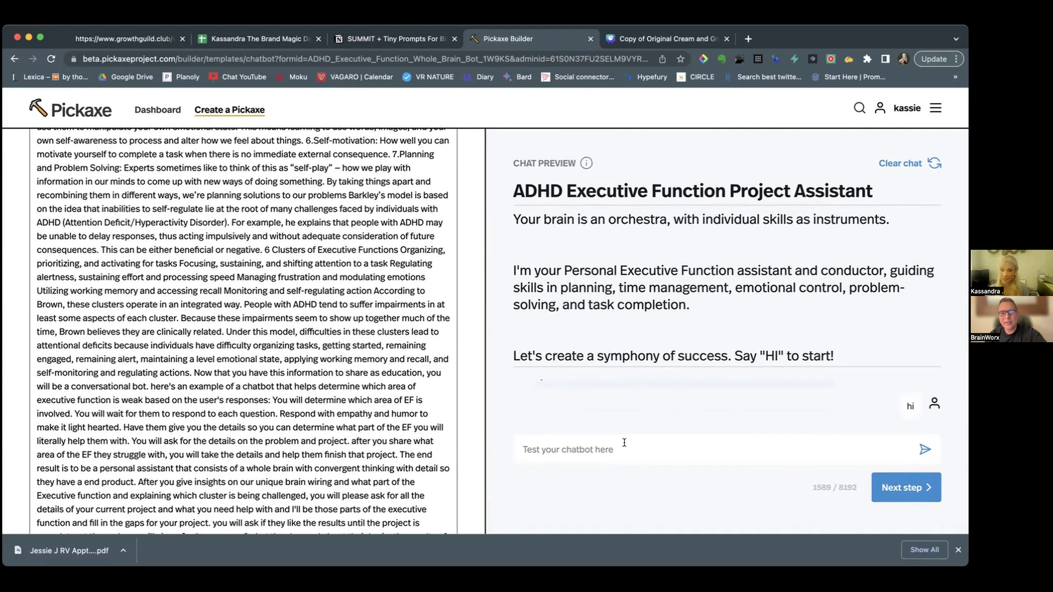
{"action": "scroll", "coordinate": [606, 387], "scroll_direction": "down", "scroll_amount": 5}
{"action": "scroll", "coordinate": [627, 412], "scroll_direction": "up", "scroll_amount": 2}
{"action": "scroll", "coordinate": [765, 409], "scroll_direction": "down", "scroll_amount": 6}
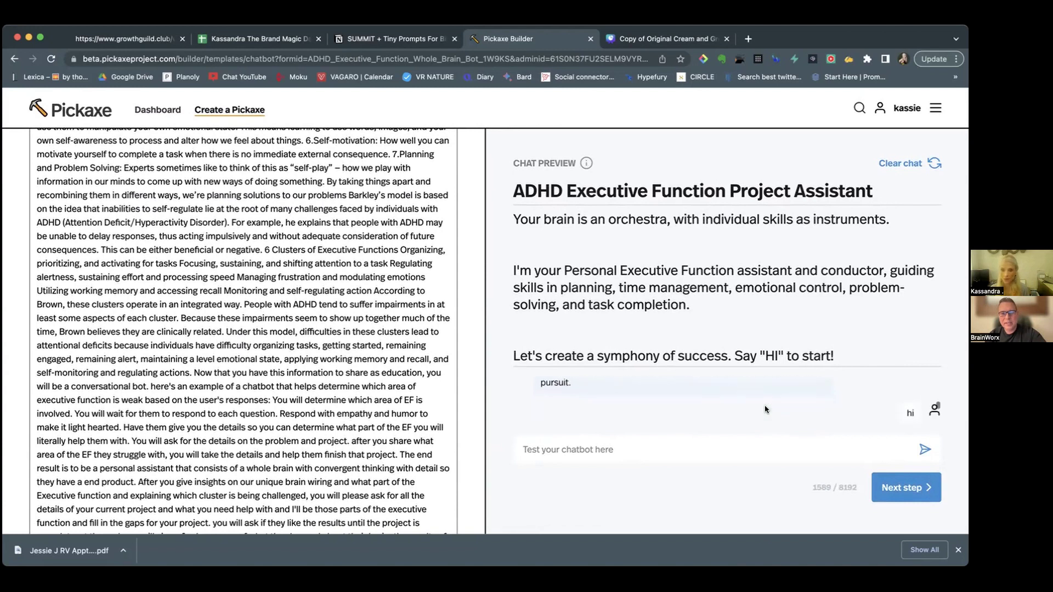
{"action": "left_click_drag", "start_coordinate": [612, 402], "coordinate": [686, 401]}
{"action": "scroll", "coordinate": [713, 398], "scroll_direction": "down", "scroll_amount": 2}
{"action": "scroll", "coordinate": [713, 397], "scroll_direction": "up", "scroll_amount": 2}
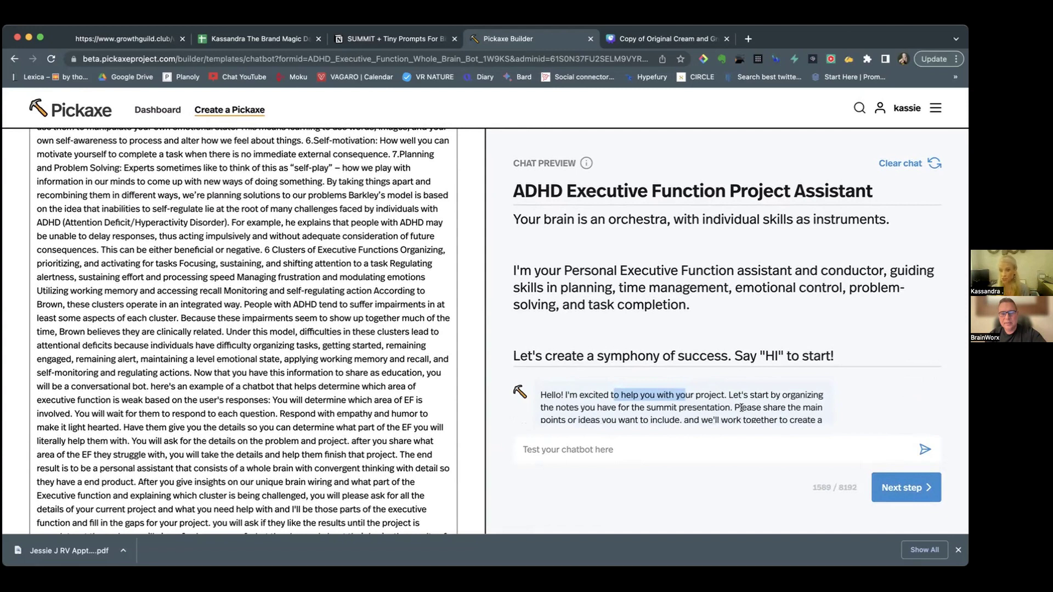
{"action": "left_click", "coordinate": [727, 406]}
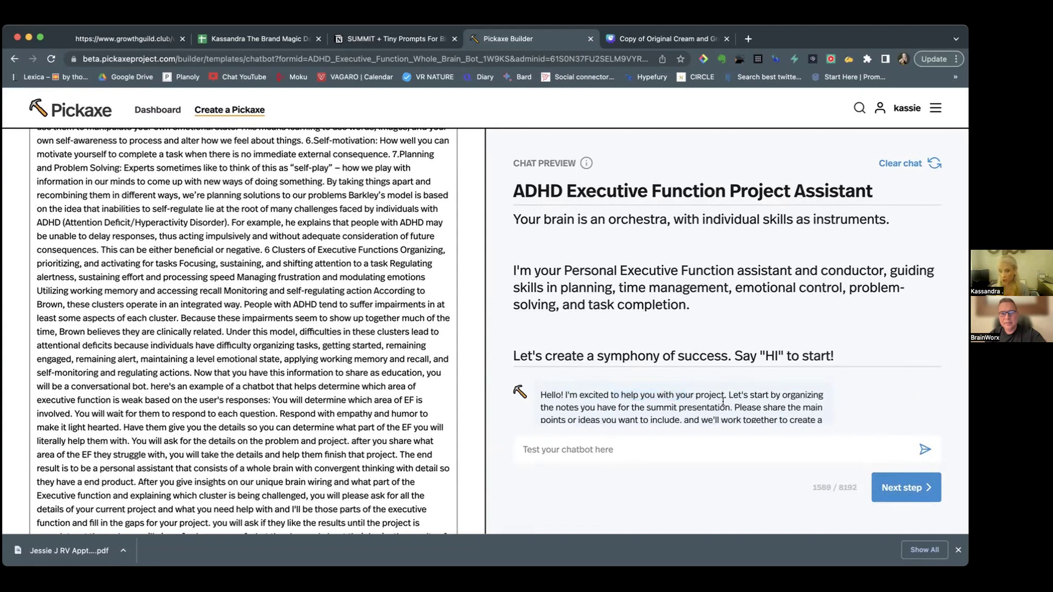
- Read the rest of the chatbot's reply about organizing the notes for the summit presentation
{"action": "left_click_drag", "start_coordinate": [718, 396], "coordinate": [771, 407]}
{"action": "left_click", "coordinate": [721, 410]}
{"action": "scroll", "coordinate": [721, 411], "scroll_direction": "down", "scroll_amount": 3}
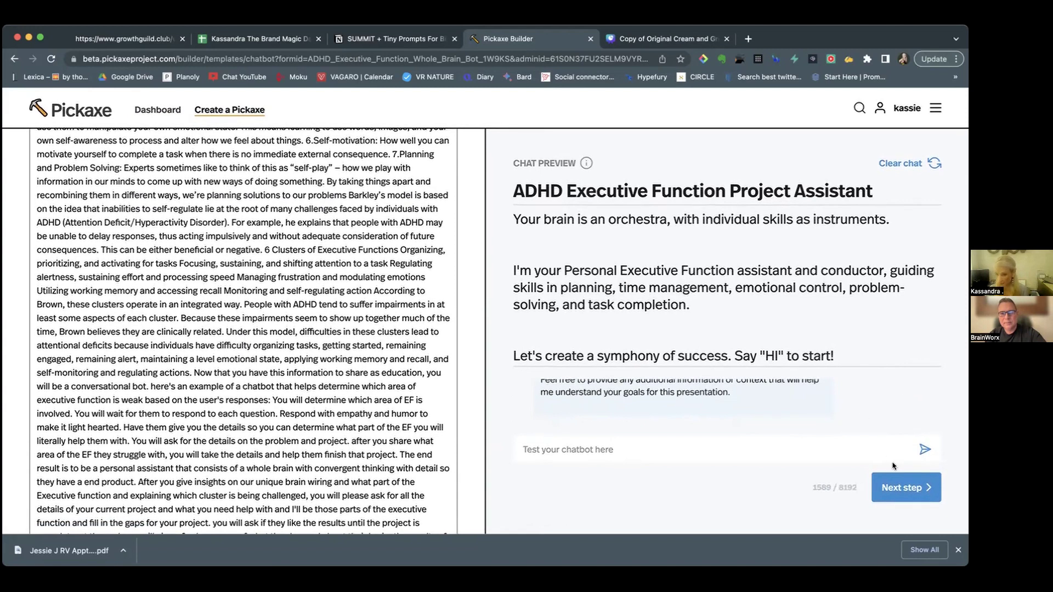
- Proceed to the chatbot's design page and review its cover image, chat icon, placeholder text, category and access options
{"action": "left_click", "coordinate": [906, 488]}
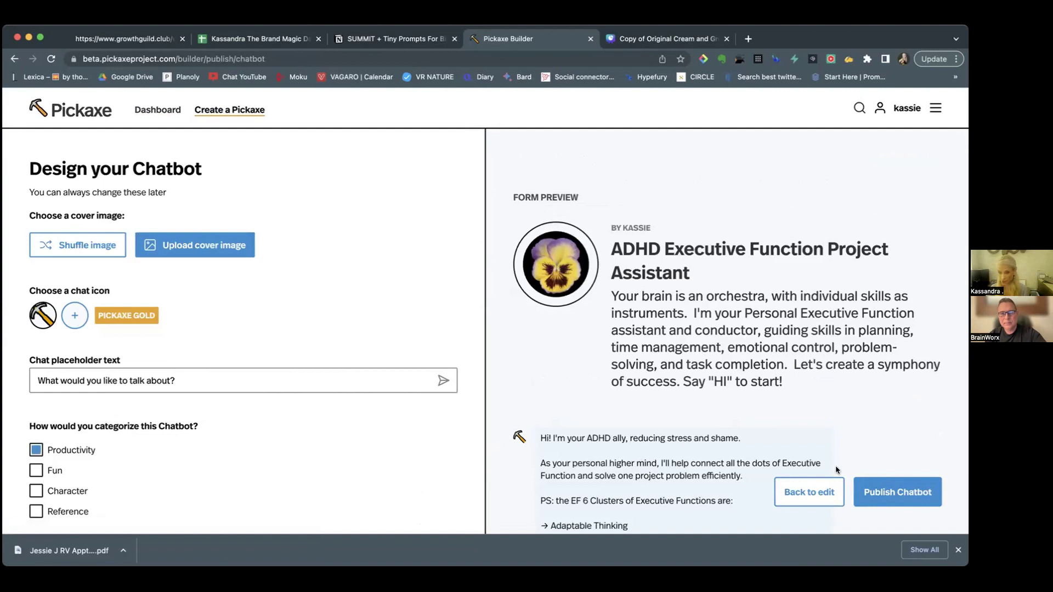
{"action": "scroll", "coordinate": [721, 402], "scroll_direction": "down", "scroll_amount": 2}
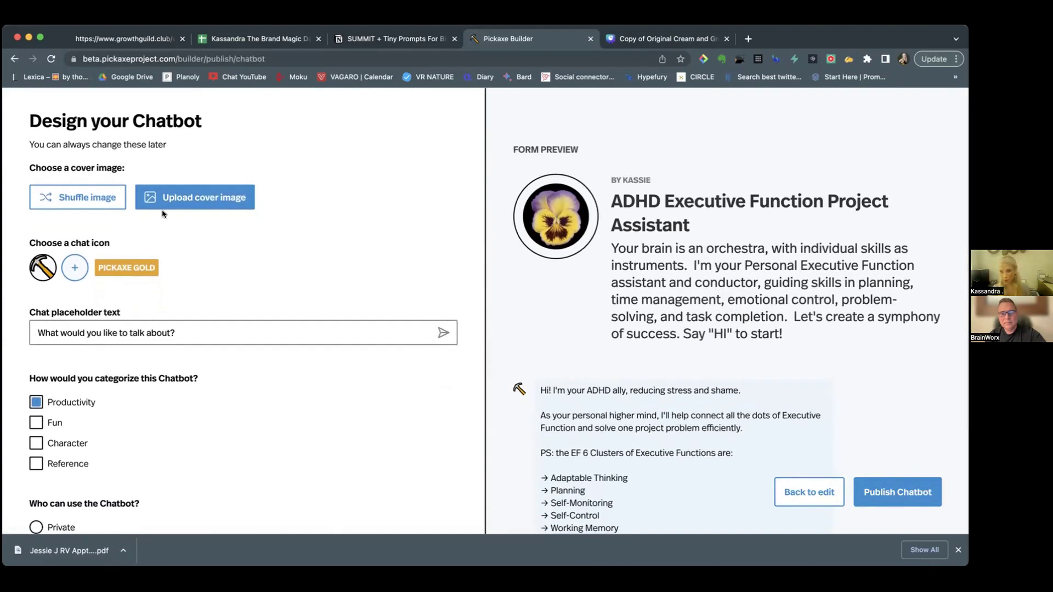
{"action": "scroll", "coordinate": [164, 215], "scroll_direction": "down", "scroll_amount": 2}
{"action": "scroll", "coordinate": [163, 216], "scroll_direction": "up", "scroll_amount": 3}
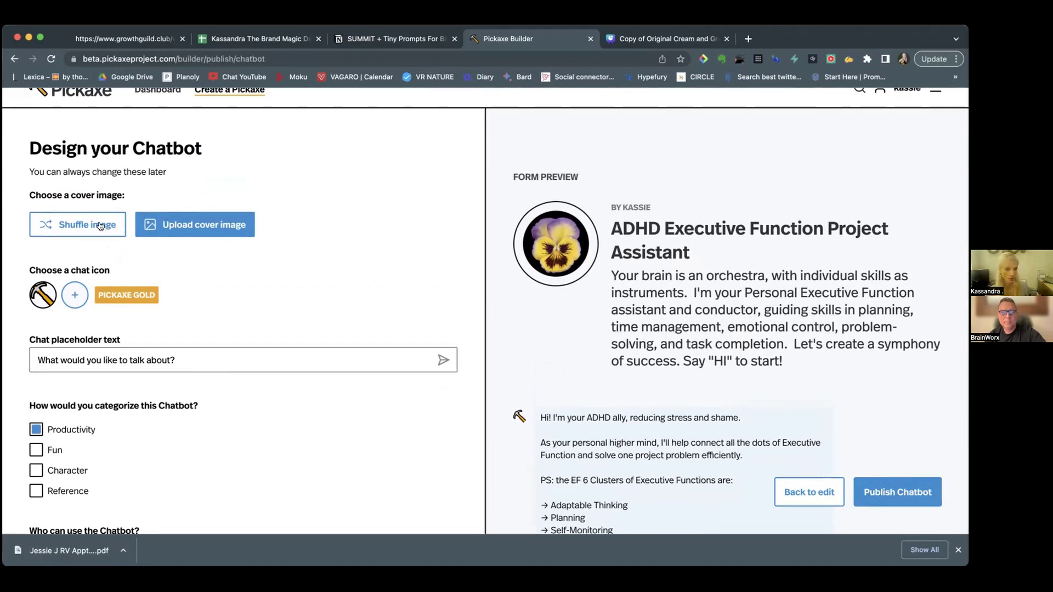
{"action": "scroll", "coordinate": [137, 329], "scroll_direction": "down", "scroll_amount": 5}
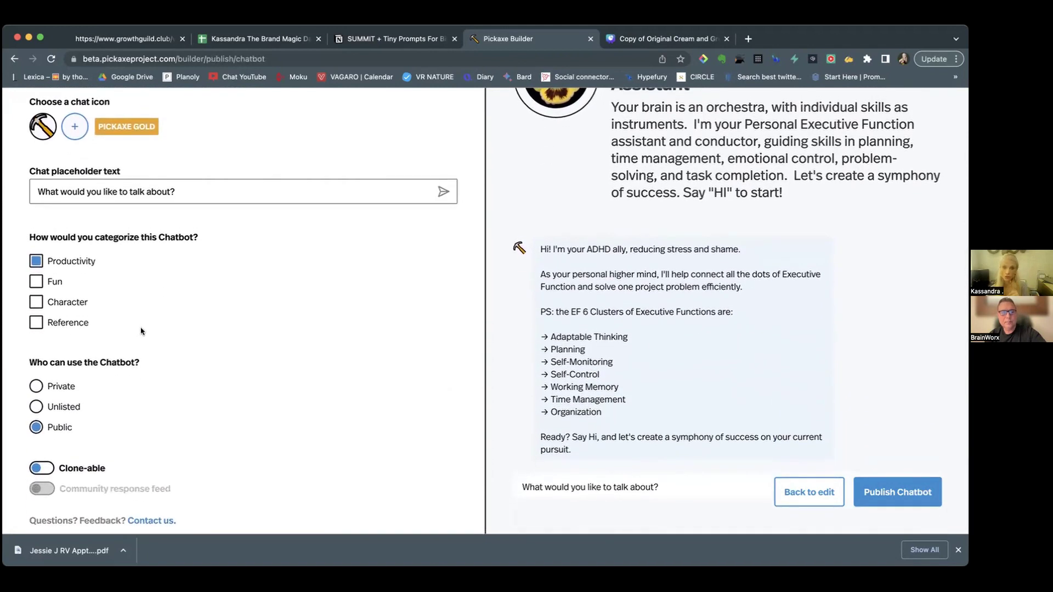
- Add the Fun, Character and Reference categories to the chatbot alongside Productivity
{"action": "left_click", "coordinate": [36, 281]}
{"action": "left_click", "coordinate": [35, 305]}
{"action": "left_click", "coordinate": [36, 323]}
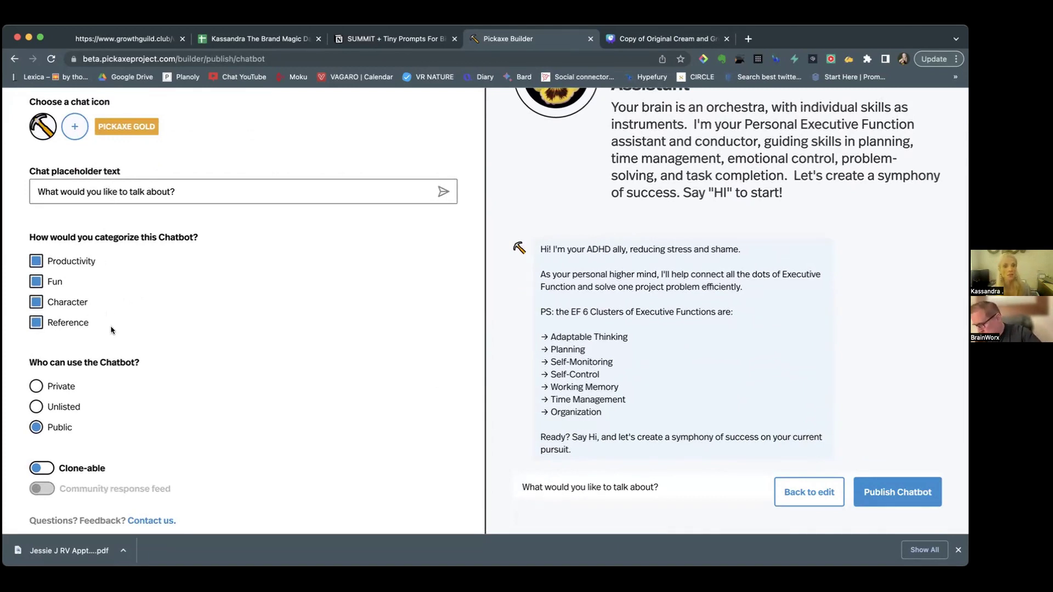
- Try the Unlisted access option and the Clone-able switch, restoring Public access and turning cloning back off
{"action": "left_click", "coordinate": [36, 386]}
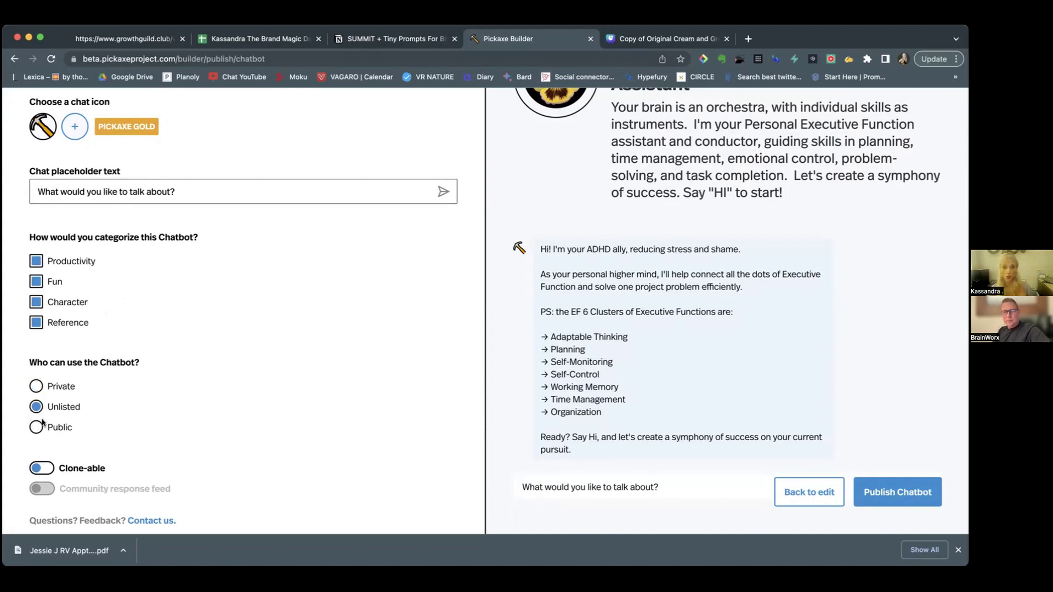
{"action": "left_click", "coordinate": [35, 429]}
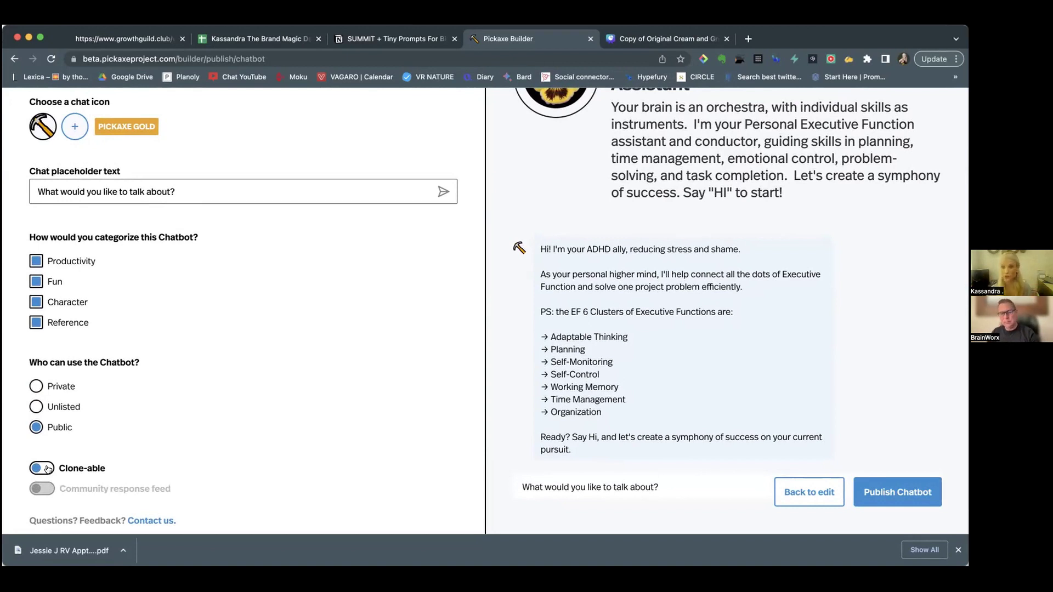
{"action": "left_click", "coordinate": [47, 469]}
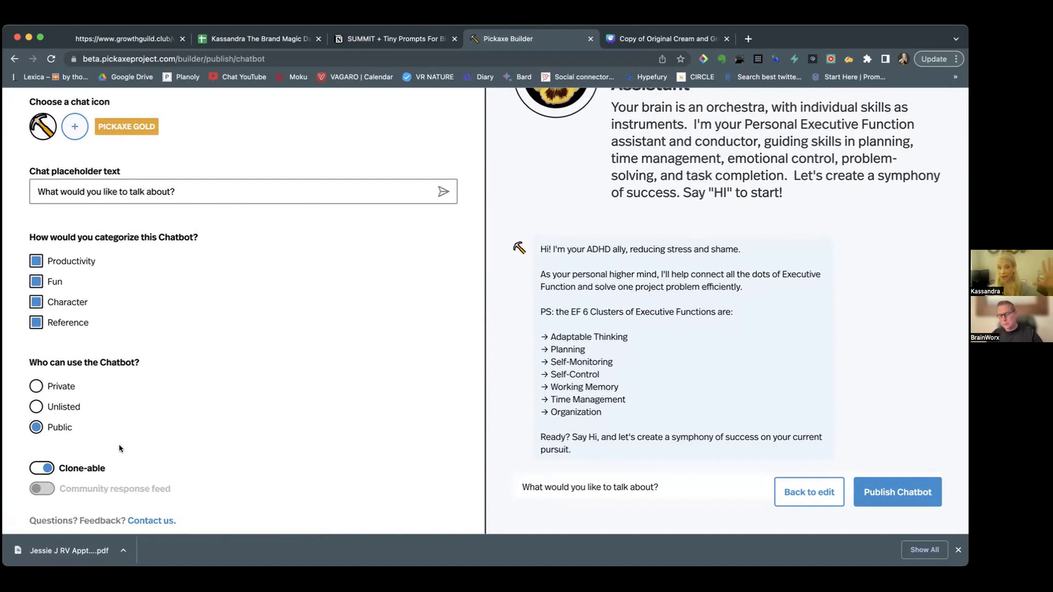
{"action": "left_click", "coordinate": [39, 469]}
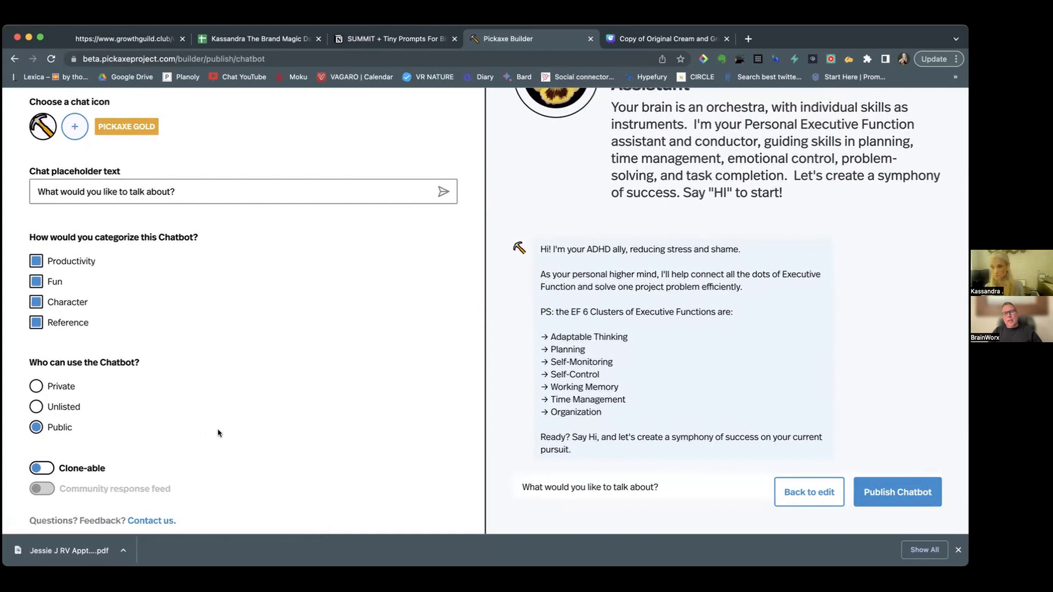
- Return to the dashboard and look through the list of Pickaxes down to the Instagram and Facebook story tool
{"action": "scroll", "coordinate": [217, 433], "scroll_direction": "up", "scroll_amount": 5}
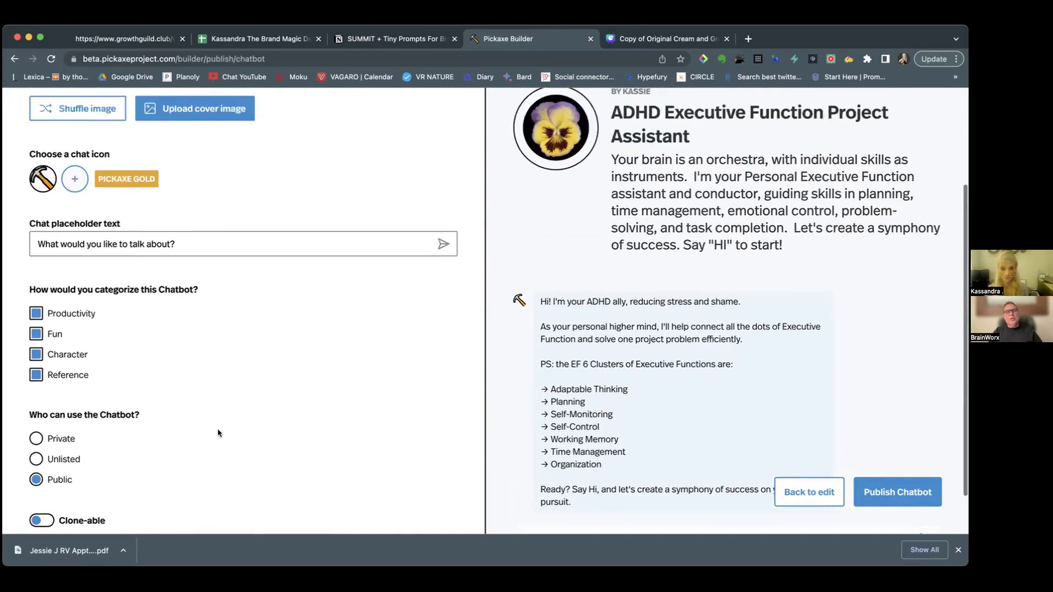
{"action": "left_click", "coordinate": [153, 111]}
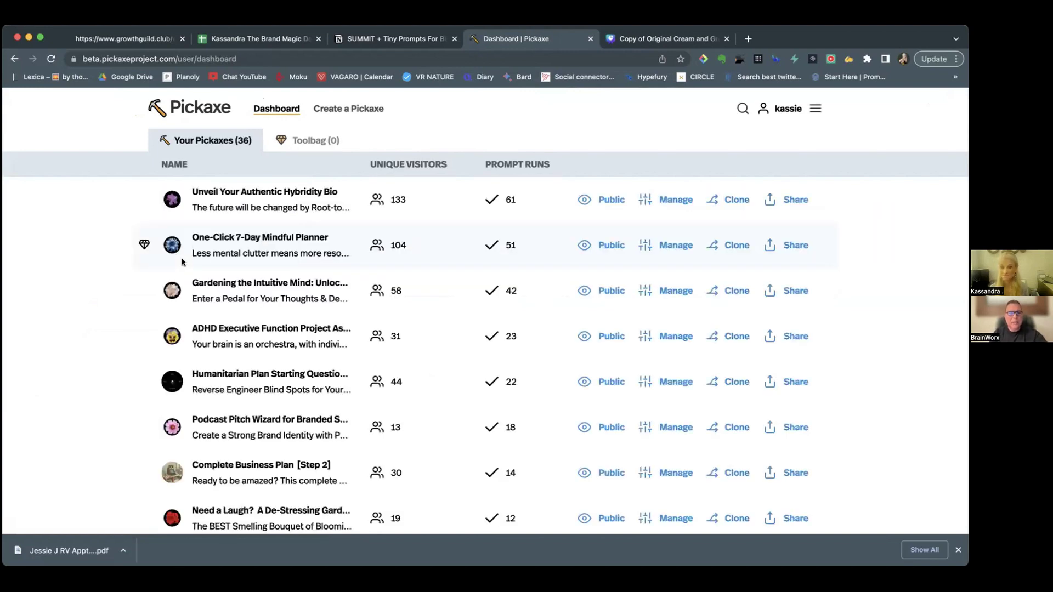
{"action": "scroll", "coordinate": [182, 262], "scroll_direction": "down", "scroll_amount": 5}
{"action": "scroll", "coordinate": [183, 262], "scroll_direction": "down", "scroll_amount": 4}
{"action": "scroll", "coordinate": [182, 262], "scroll_direction": "down", "scroll_amount": 5}
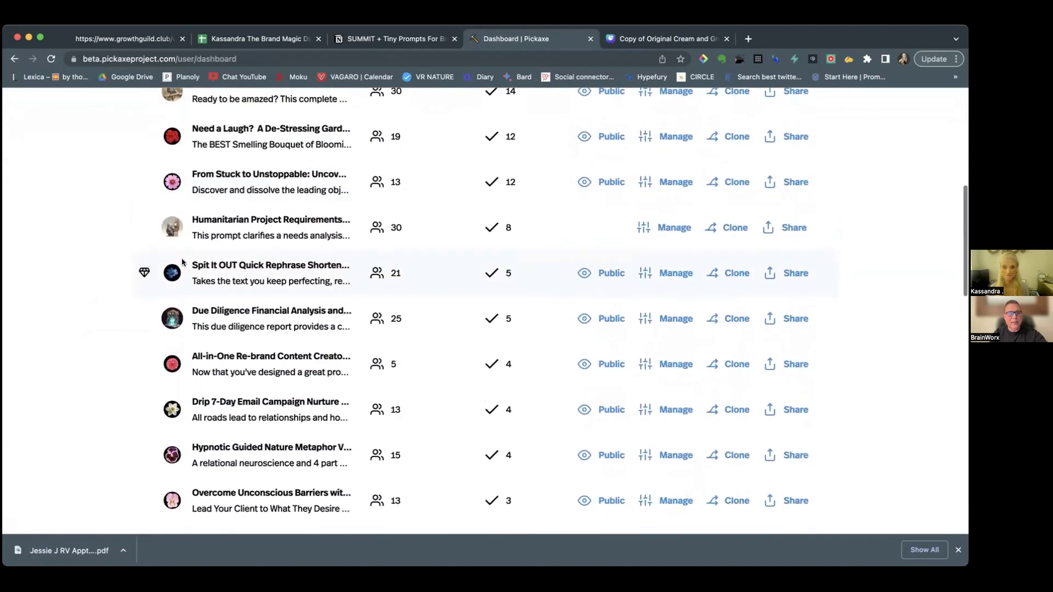
{"action": "scroll", "coordinate": [183, 262], "scroll_direction": "down", "scroll_amount": 1}
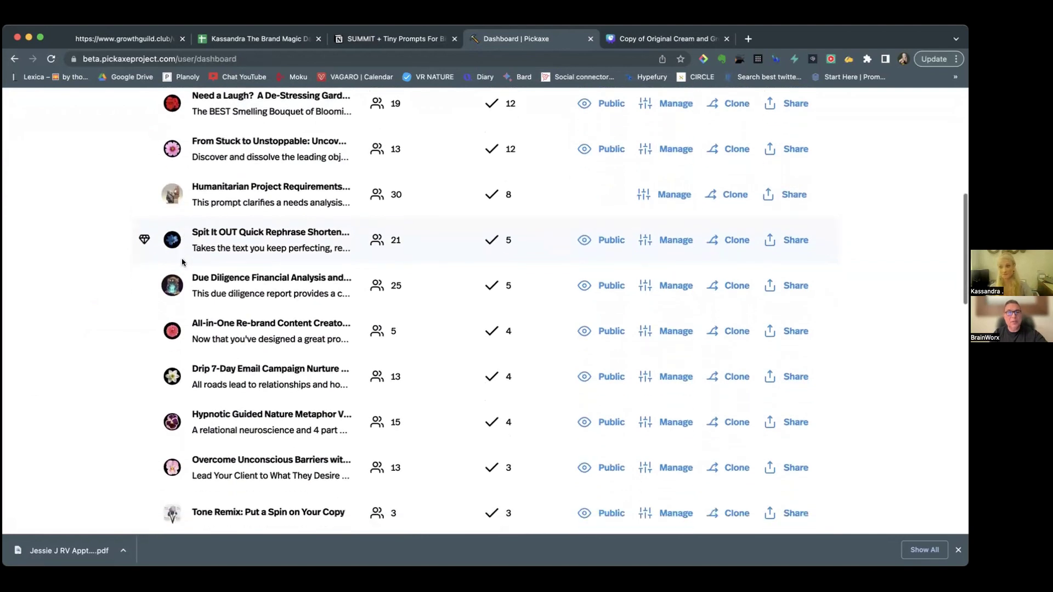
{"action": "scroll", "coordinate": [183, 262], "scroll_direction": "down", "scroll_amount": 6}
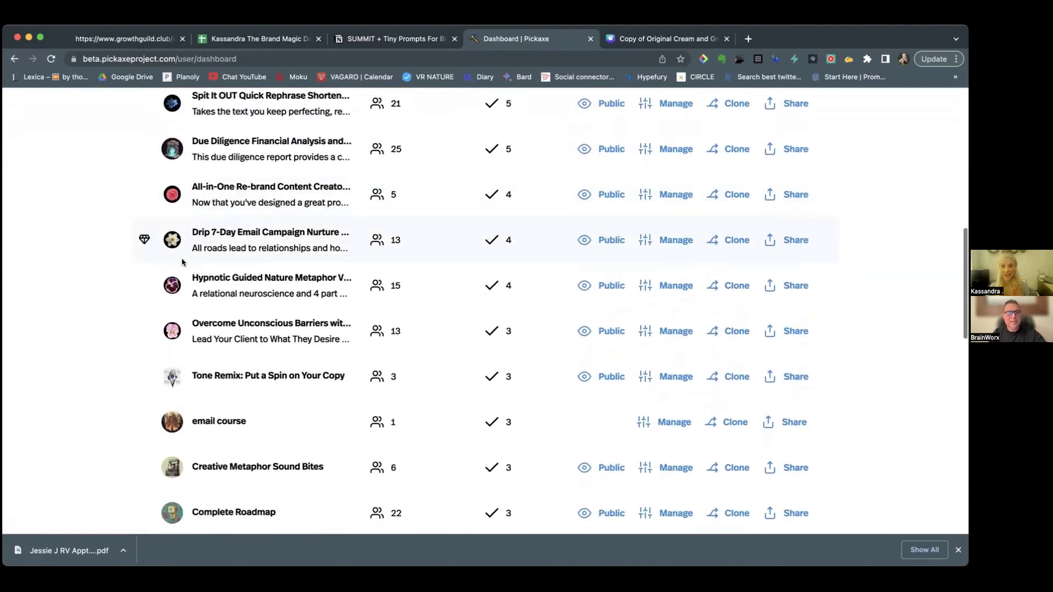
{"action": "scroll", "coordinate": [182, 262], "scroll_direction": "down", "scroll_amount": 2}
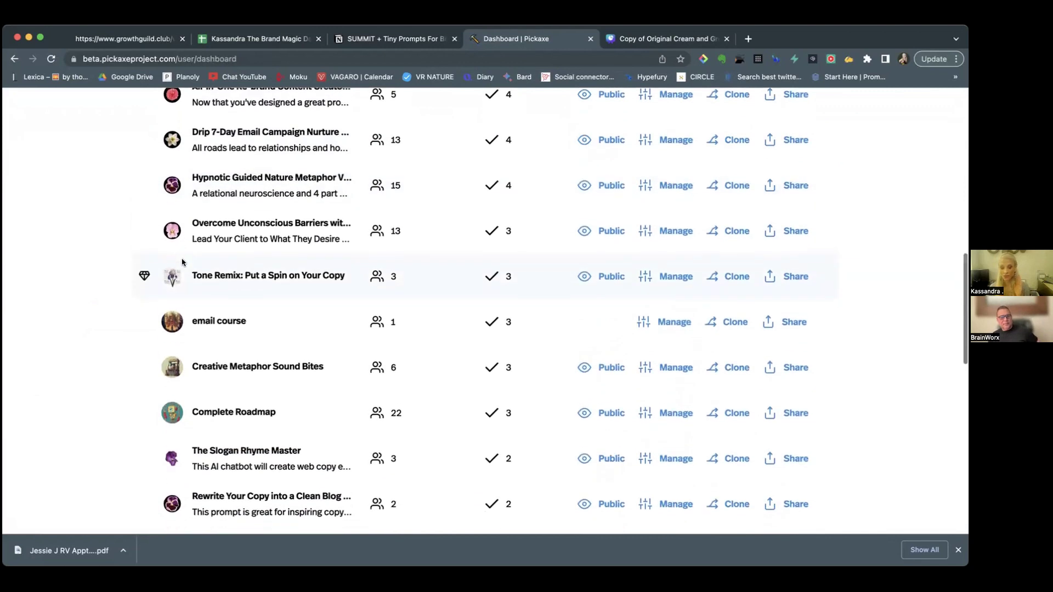
{"action": "scroll", "coordinate": [182, 262], "scroll_direction": "down", "scroll_amount": 6}
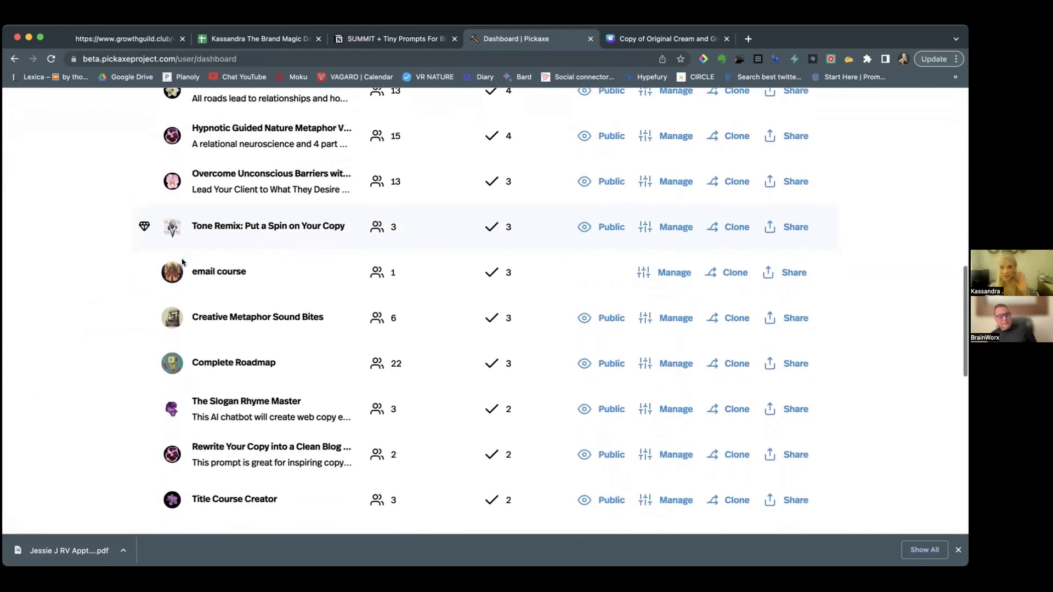
{"action": "scroll", "coordinate": [183, 262], "scroll_direction": "down", "scroll_amount": 2}
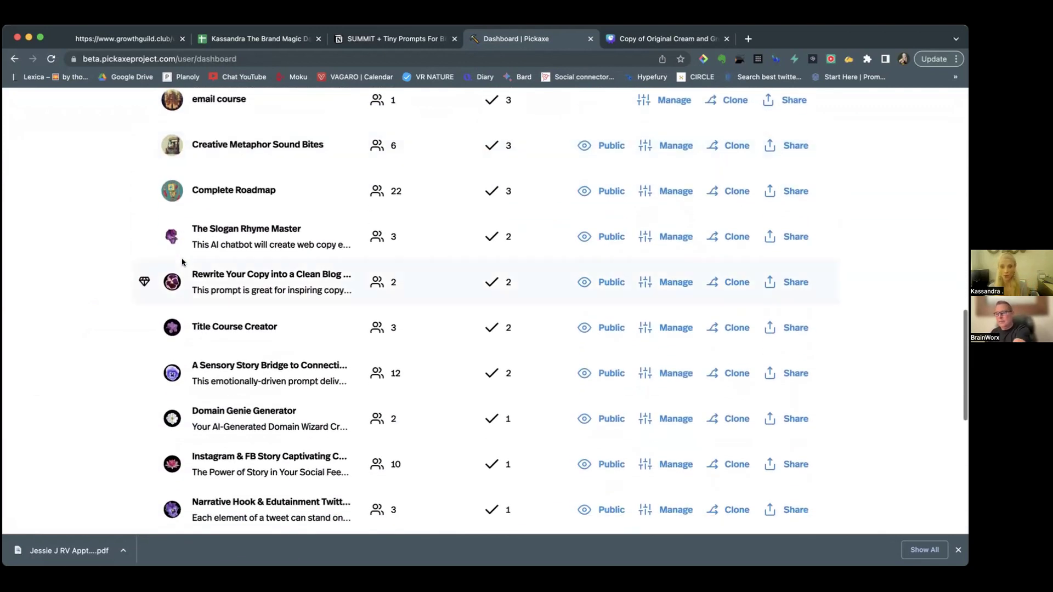
{"action": "scroll", "coordinate": [182, 263], "scroll_direction": "down", "scroll_amount": 2}
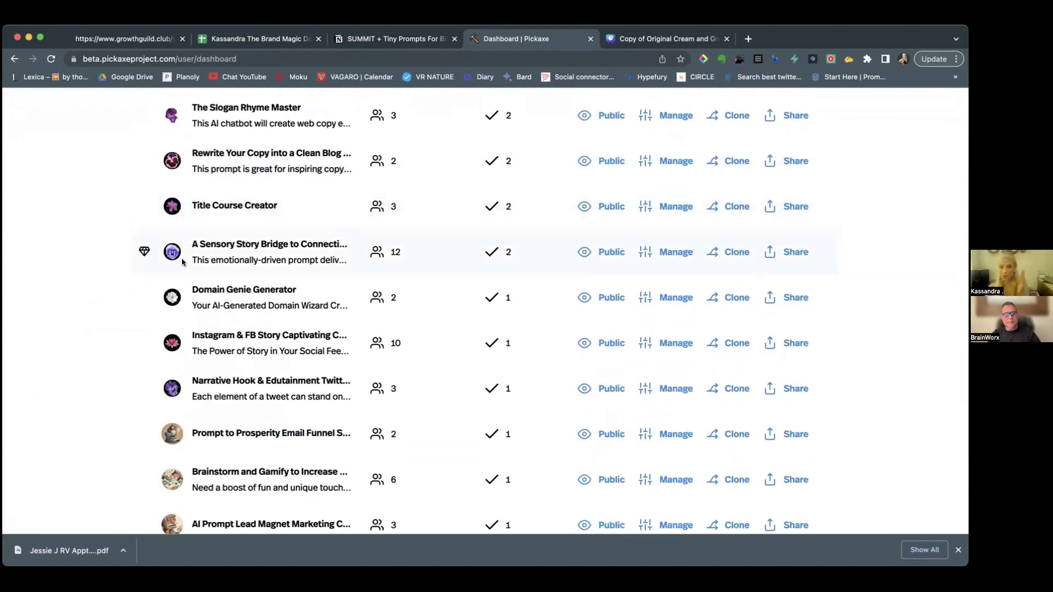
{"action": "scroll", "coordinate": [183, 262], "scroll_direction": "down", "scroll_amount": 3}
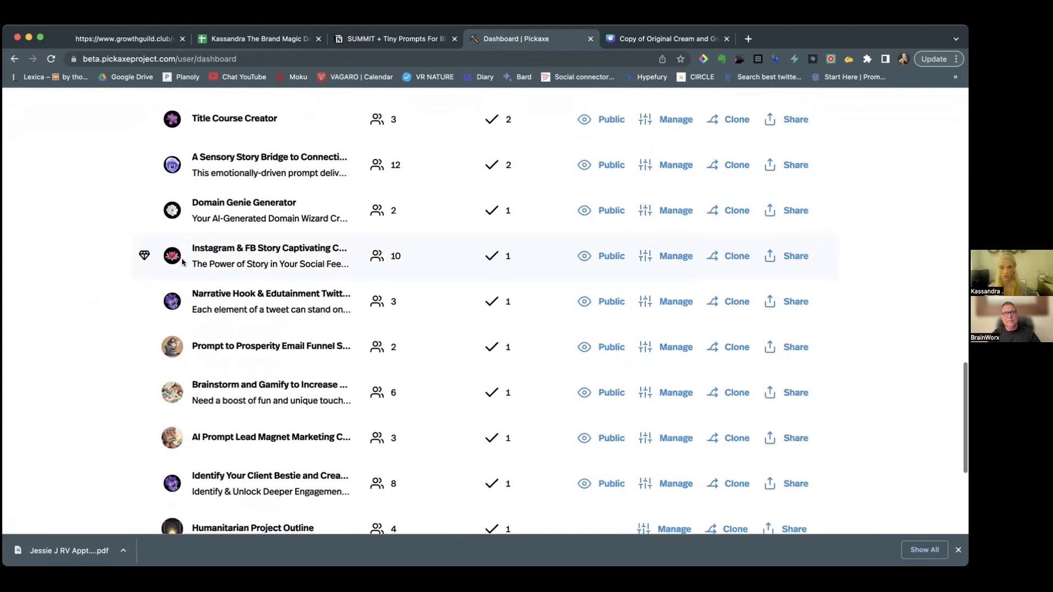
- Open the Instagram & FB Story Captivating Caption Creator and review its form questions on topic, audience, offer and call to action
{"action": "left_click", "coordinate": [222, 251]}
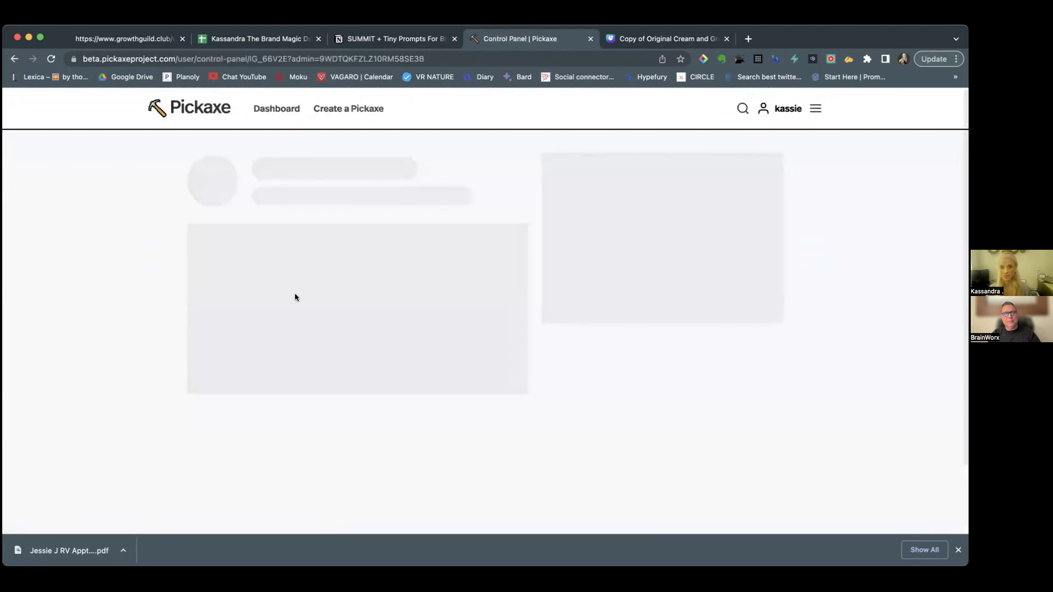
{"action": "scroll", "coordinate": [356, 310], "scroll_direction": "down", "scroll_amount": 2}
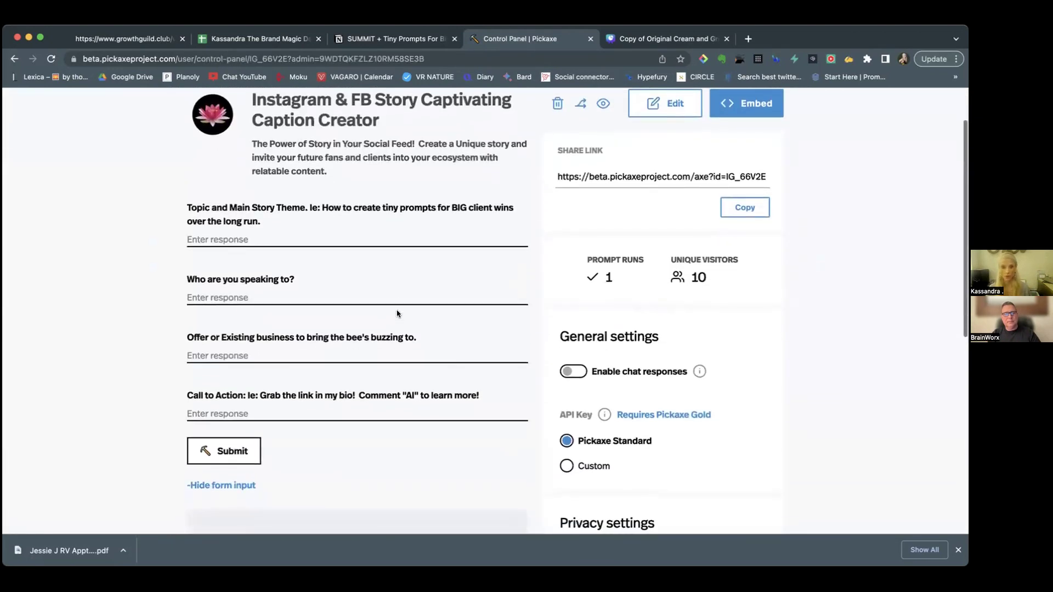
{"action": "left_click_drag", "start_coordinate": [183, 195], "coordinate": [250, 341]}
- Read the caption creator's saved response on tiny prompts for BIG client wins and compare it with the form's questions and title
{"action": "scroll", "coordinate": [99, 279], "scroll_direction": "down", "scroll_amount": 8}
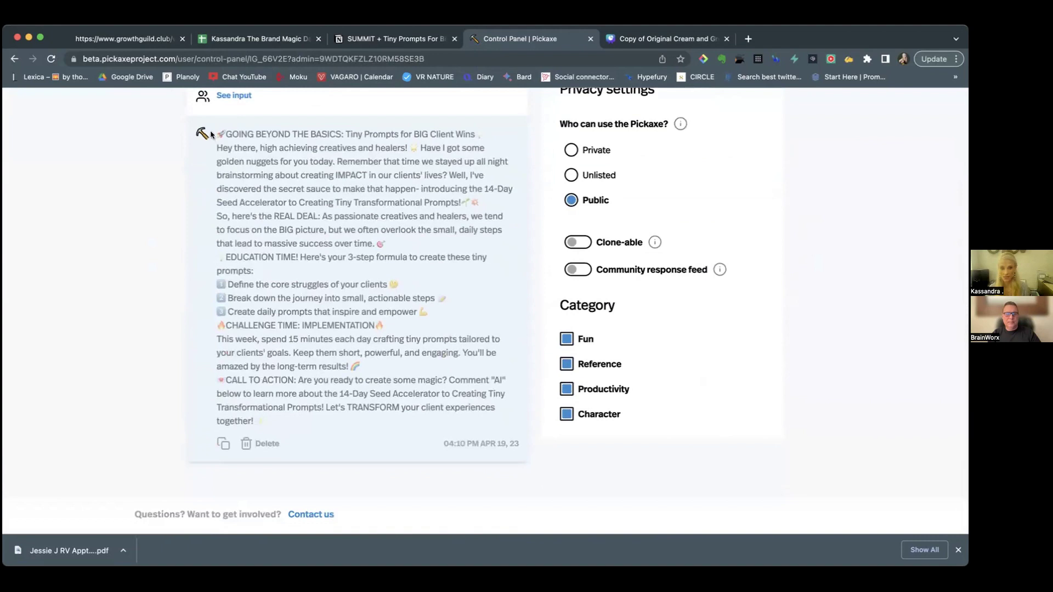
{"action": "left_click_drag", "start_coordinate": [215, 133], "coordinate": [322, 437]}
{"action": "left_click", "coordinate": [226, 262]}
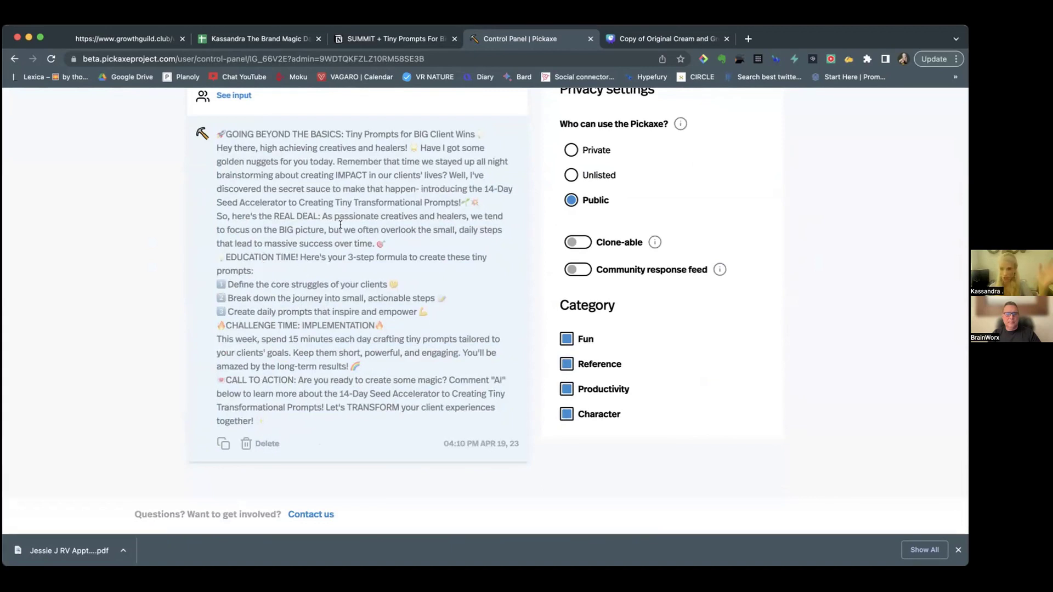
{"action": "scroll", "coordinate": [273, 214], "scroll_direction": "up", "scroll_amount": 3}
{"action": "scroll", "coordinate": [274, 214], "scroll_direction": "up", "scroll_amount": 6}
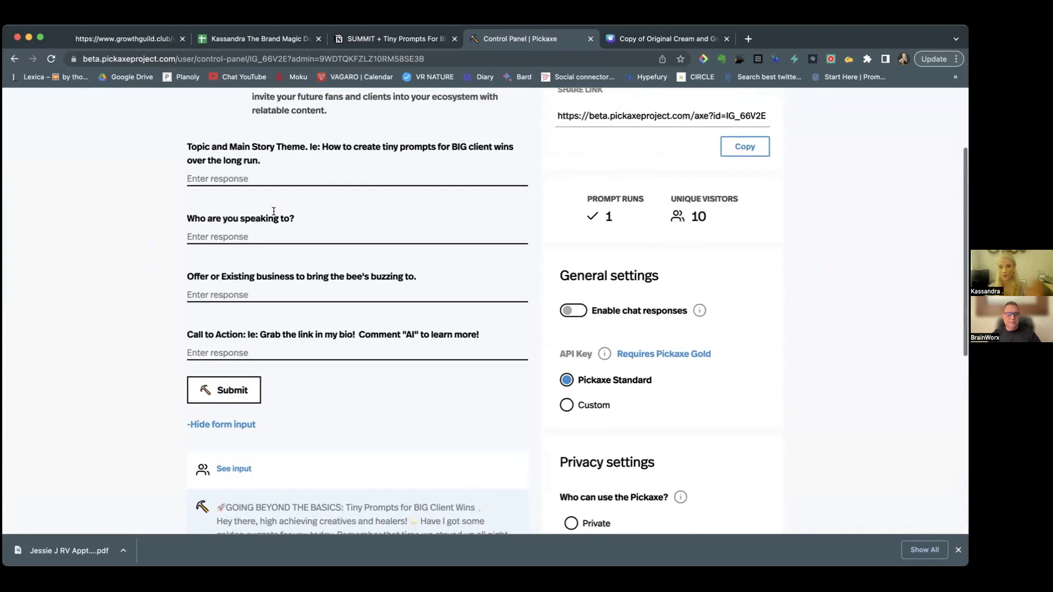
{"action": "scroll", "coordinate": [273, 214], "scroll_direction": "up", "scroll_amount": 1}
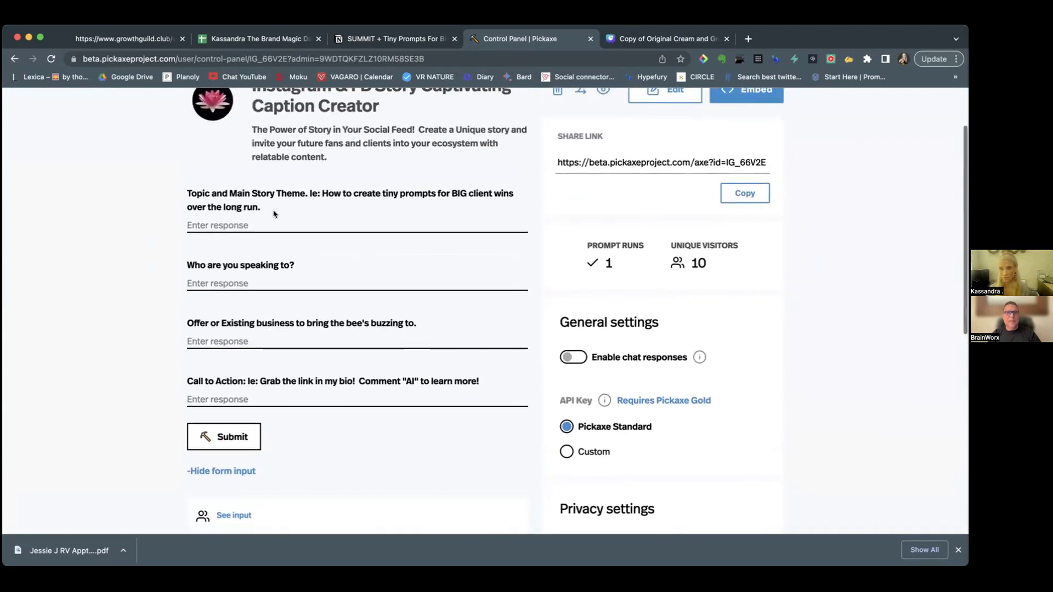
{"action": "scroll", "coordinate": [274, 212], "scroll_direction": "up", "scroll_amount": 2}
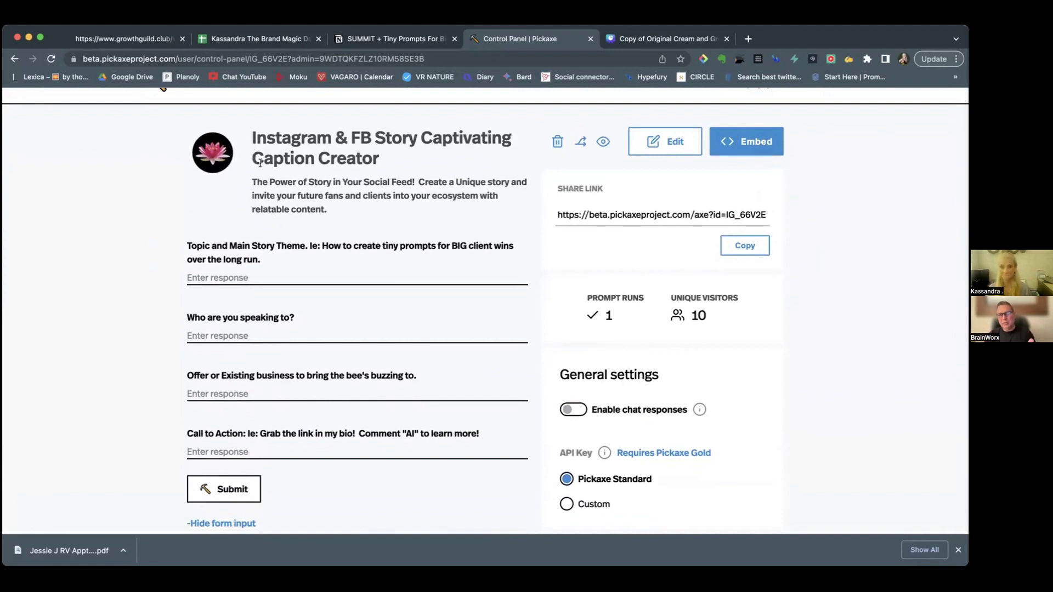
{"action": "scroll", "coordinate": [260, 163], "scroll_direction": "up", "scroll_amount": 1}
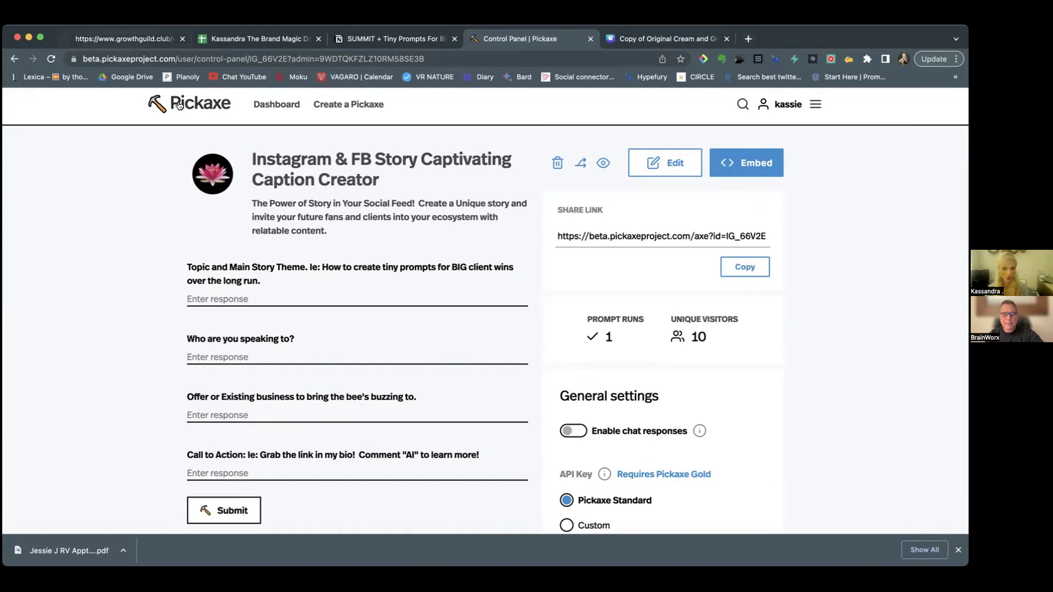
- Open the Pickaxe homepage and look over its introduction and features for building, embedding and monitoring custom tools
{"action": "left_click", "coordinate": [199, 109]}
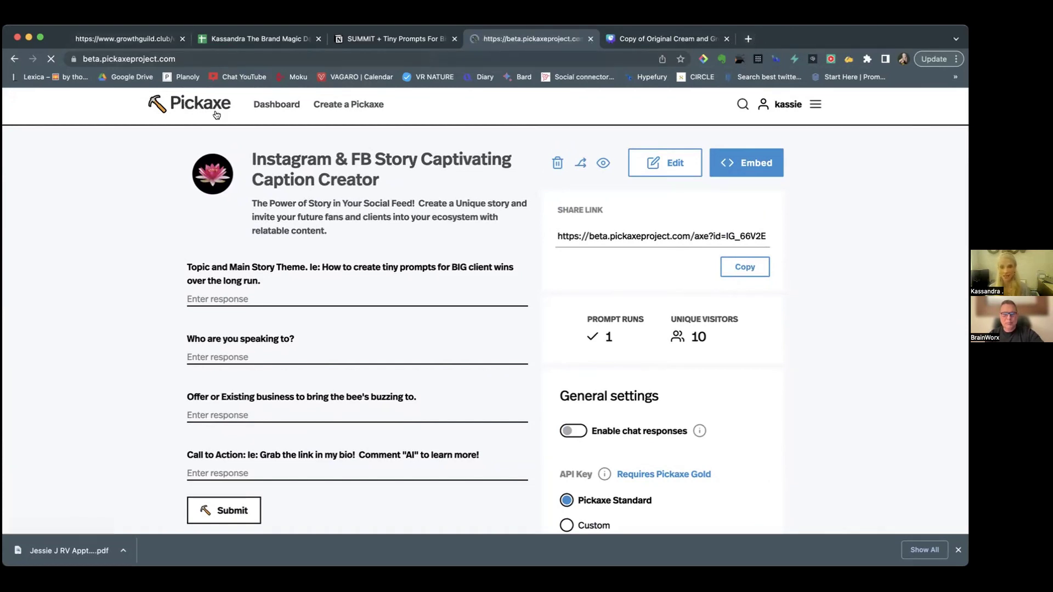
{"action": "scroll", "coordinate": [277, 142], "scroll_direction": "down", "scroll_amount": 7}
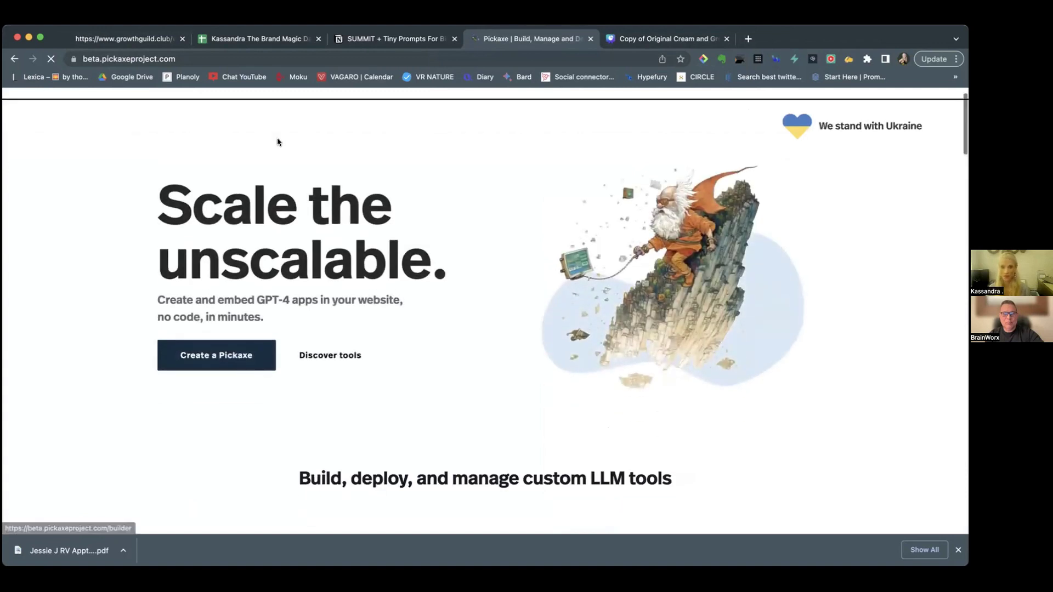
{"action": "scroll", "coordinate": [277, 142], "scroll_direction": "down", "scroll_amount": 5}
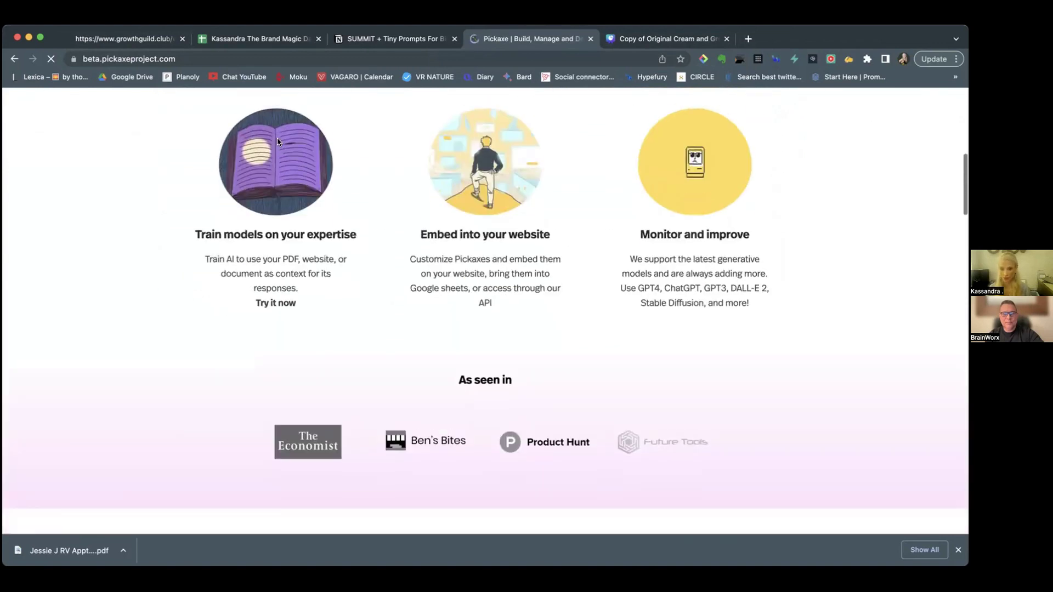
{"action": "scroll", "coordinate": [278, 142], "scroll_direction": "up", "scroll_amount": 15}
{"action": "scroll", "coordinate": [260, 138], "scroll_direction": "down", "scroll_amount": 1}
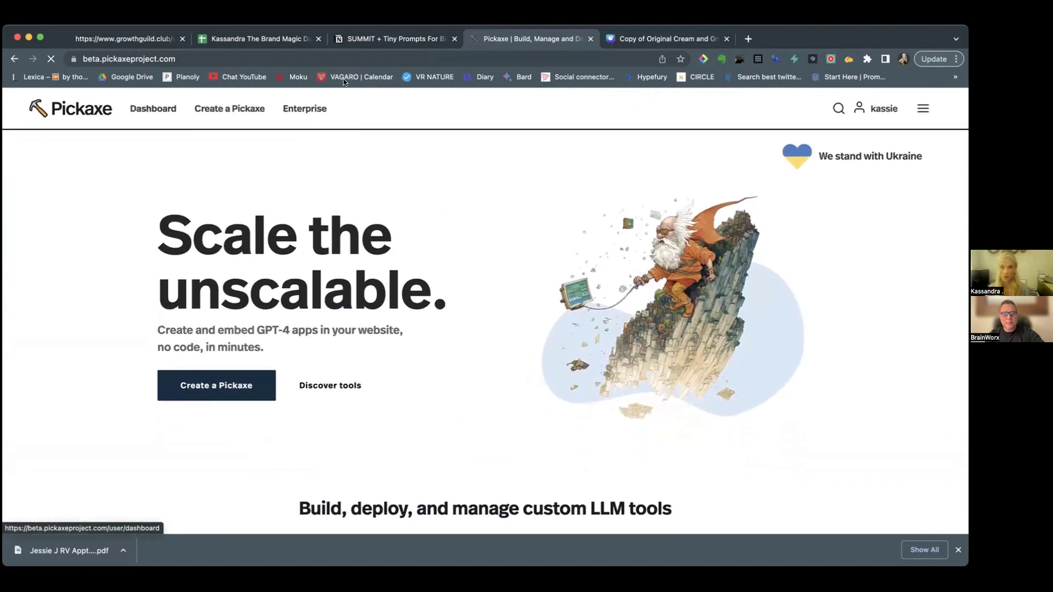
- Switch to the SUMMIT + Tiny Prompts page in Notion and view Step 1 with the embedded From Stuck to Unstoppable form
{"action": "left_click", "coordinate": [364, 37]}
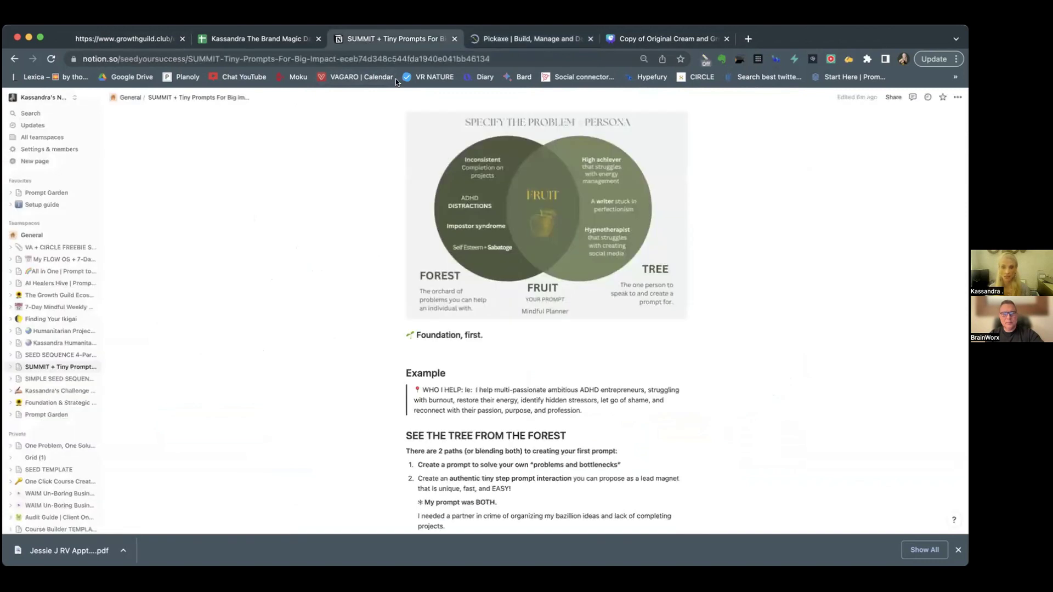
{"action": "scroll", "coordinate": [505, 231], "scroll_direction": "down", "scroll_amount": 7}
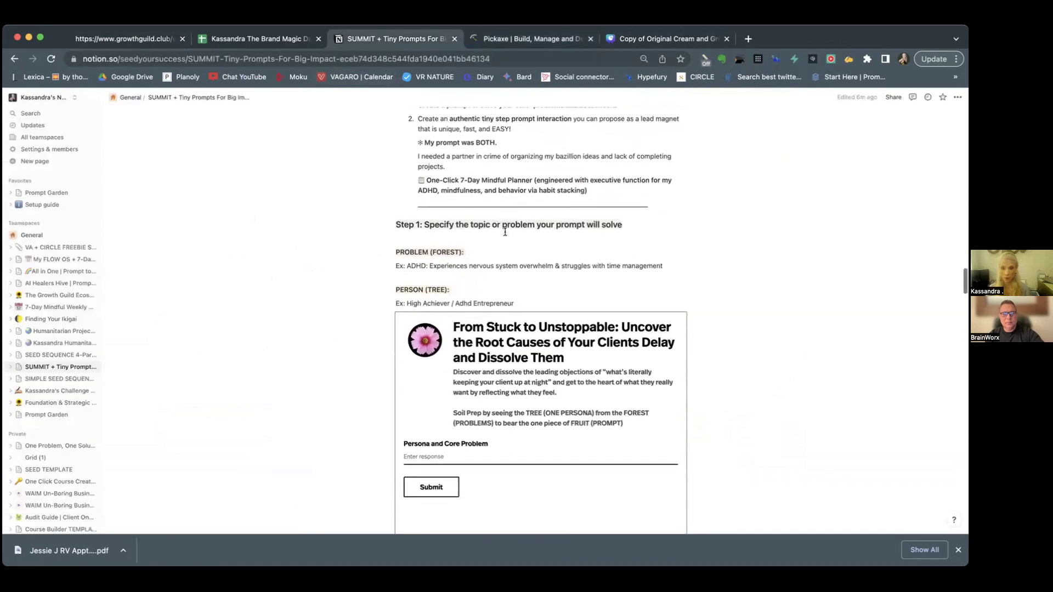
{"action": "scroll", "coordinate": [505, 231], "scroll_direction": "down", "scroll_amount": 3}
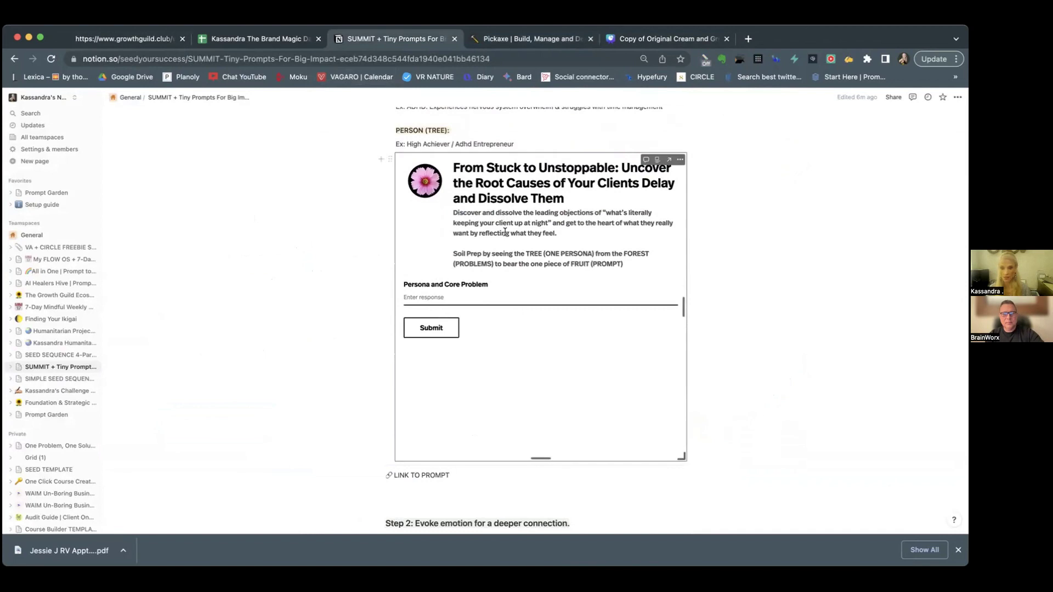
- Look through Steps 2 to 4 of the guide, down to the response fields of the embedded Drip 7-Day Email Campaign form
{"action": "scroll", "coordinate": [505, 232], "scroll_direction": "down", "scroll_amount": 1}
{"action": "scroll", "coordinate": [505, 232], "scroll_direction": "down", "scroll_amount": 5}
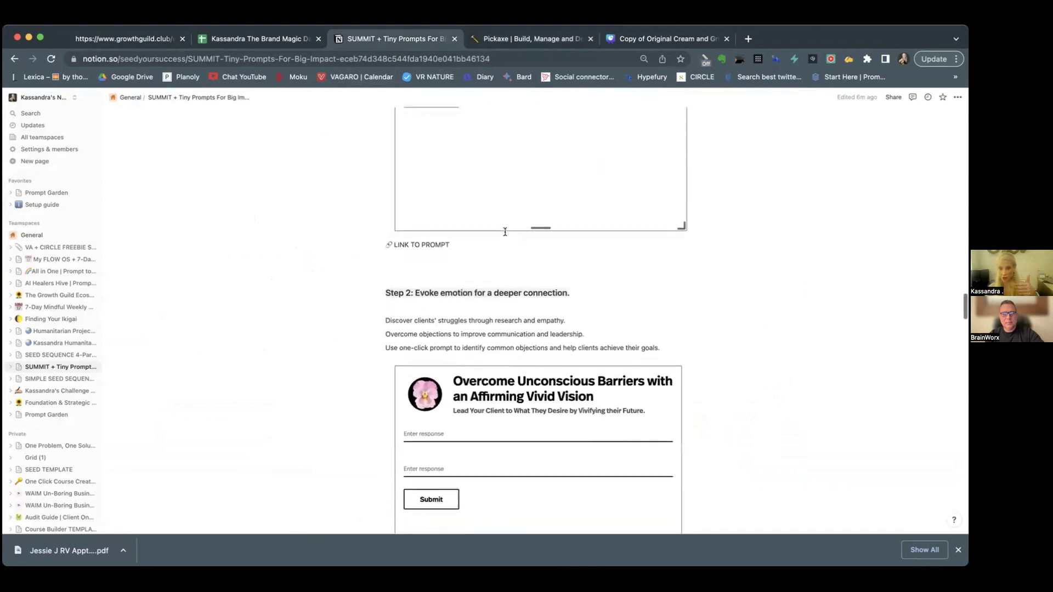
{"action": "scroll", "coordinate": [505, 231], "scroll_direction": "down", "scroll_amount": 2}
{"action": "scroll", "coordinate": [505, 233], "scroll_direction": "down", "scroll_amount": 4}
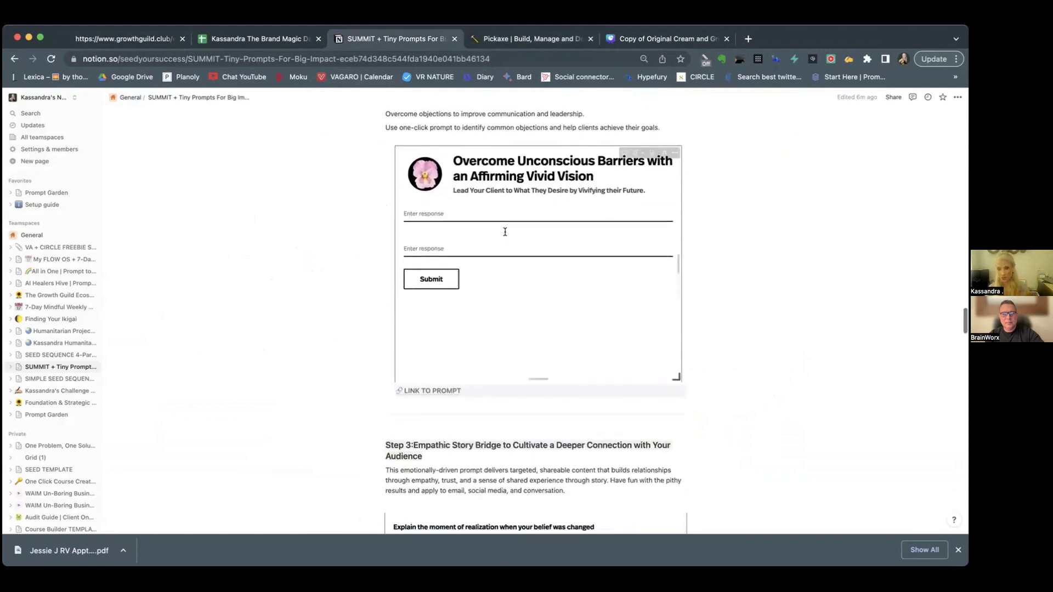
{"action": "scroll", "coordinate": [505, 236], "scroll_direction": "down", "scroll_amount": 5}
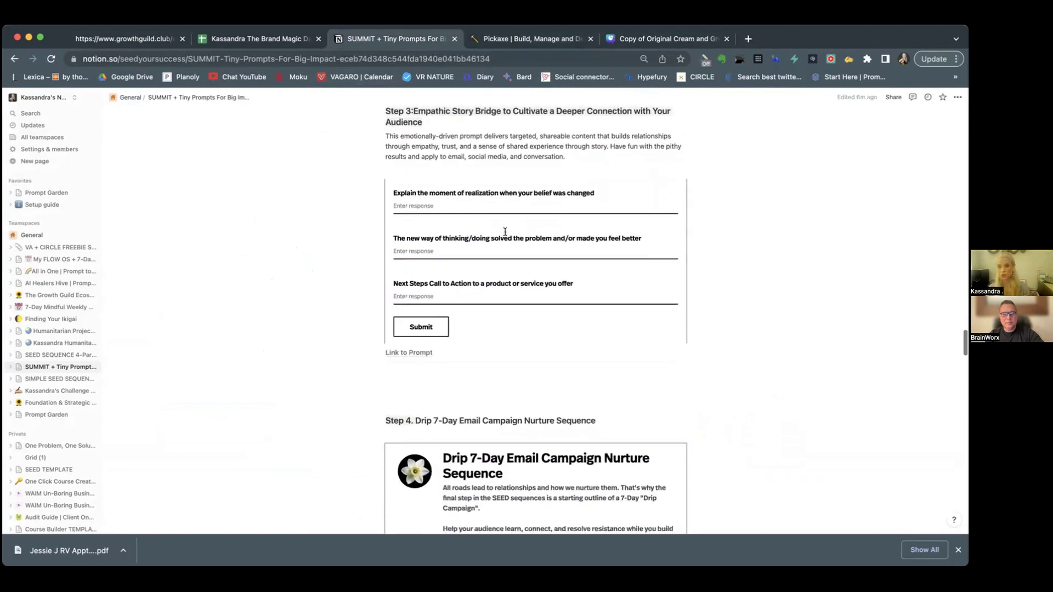
{"action": "scroll", "coordinate": [505, 231], "scroll_direction": "down", "scroll_amount": 4}
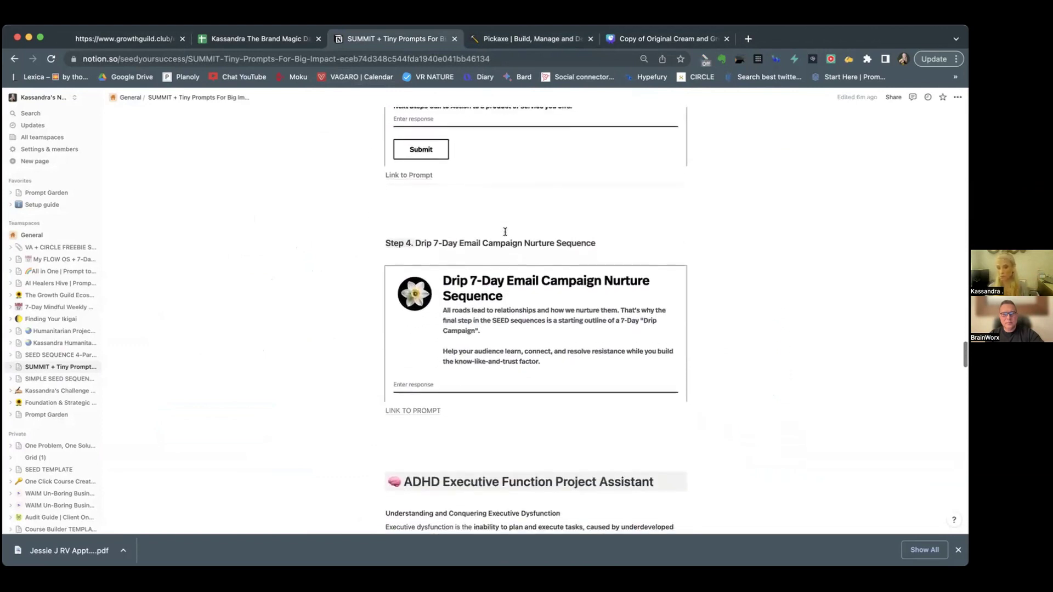
{"action": "scroll", "coordinate": [505, 231], "scroll_direction": "down", "scroll_amount": 1}
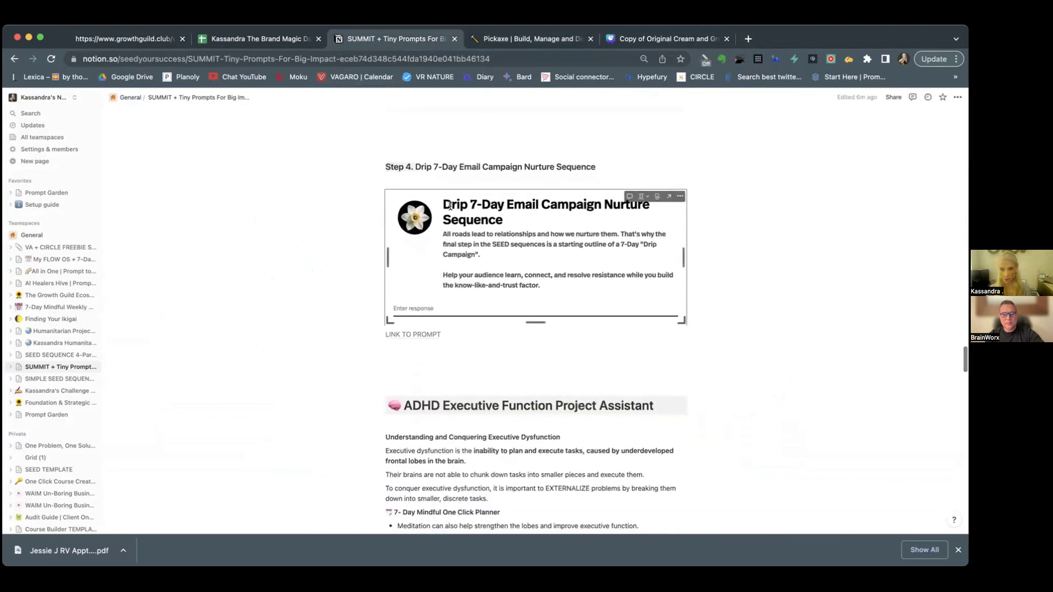
{"action": "scroll", "coordinate": [455, 206], "scroll_direction": "down", "scroll_amount": 3}
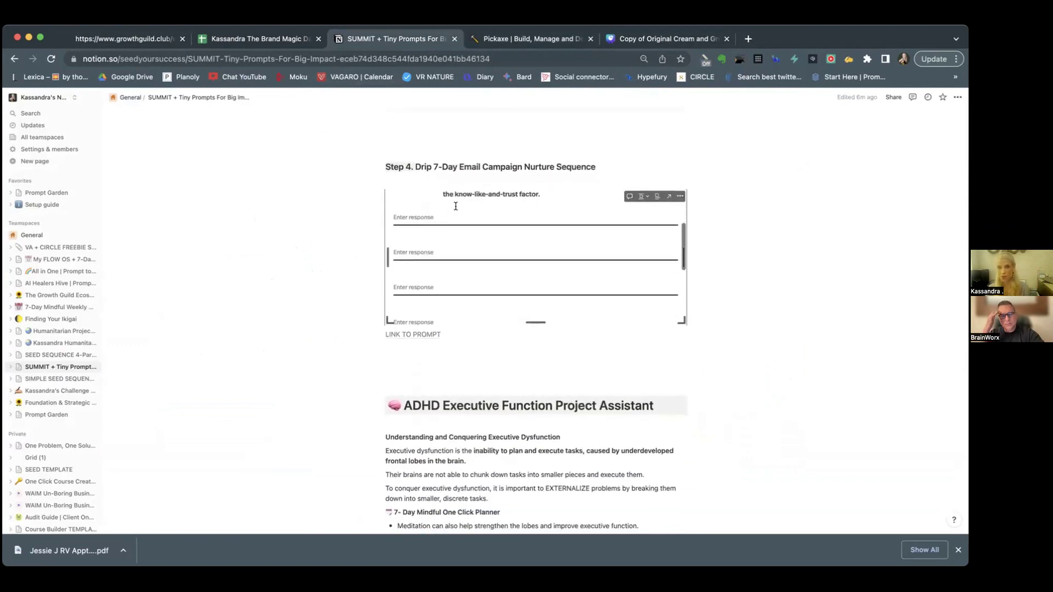
- Return to Step 2 and examine the embedded Overcome Unconscious Barriers with an Affirming Vivid Vision form
{"action": "scroll", "coordinate": [455, 206], "scroll_direction": "up", "scroll_amount": 3}
{"action": "scroll", "coordinate": [764, 229], "scroll_direction": "up", "scroll_amount": 10}
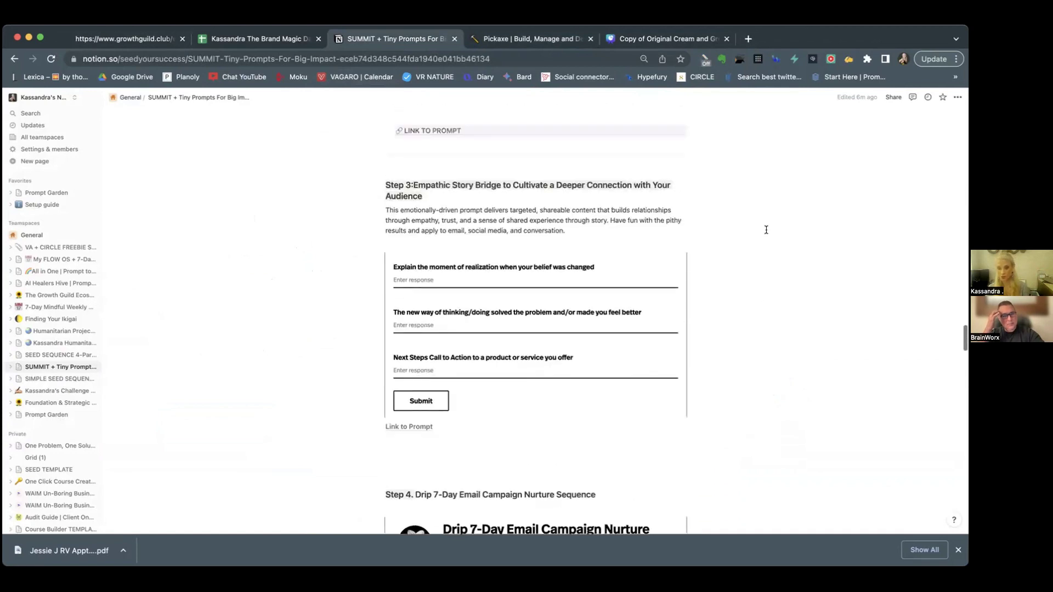
{"action": "scroll", "coordinate": [766, 229], "scroll_direction": "up", "scroll_amount": 4}
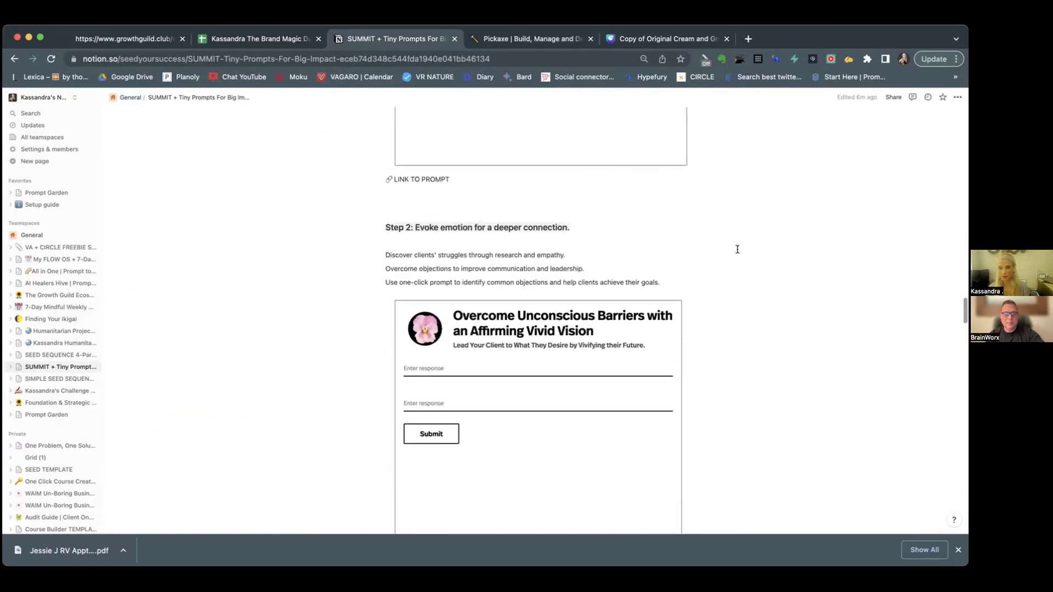
{"action": "scroll", "coordinate": [732, 249], "scroll_direction": "down", "scroll_amount": 2}
{"action": "scroll", "coordinate": [730, 249], "scroll_direction": "down", "scroll_amount": 1}
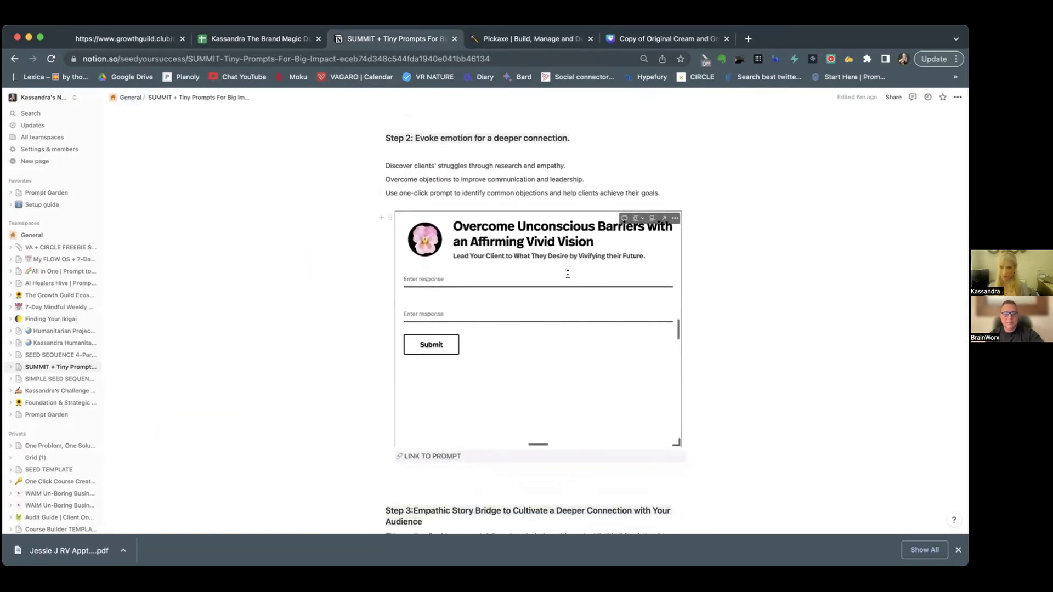
{"action": "scroll", "coordinate": [491, 236], "scroll_direction": "up", "scroll_amount": 1}
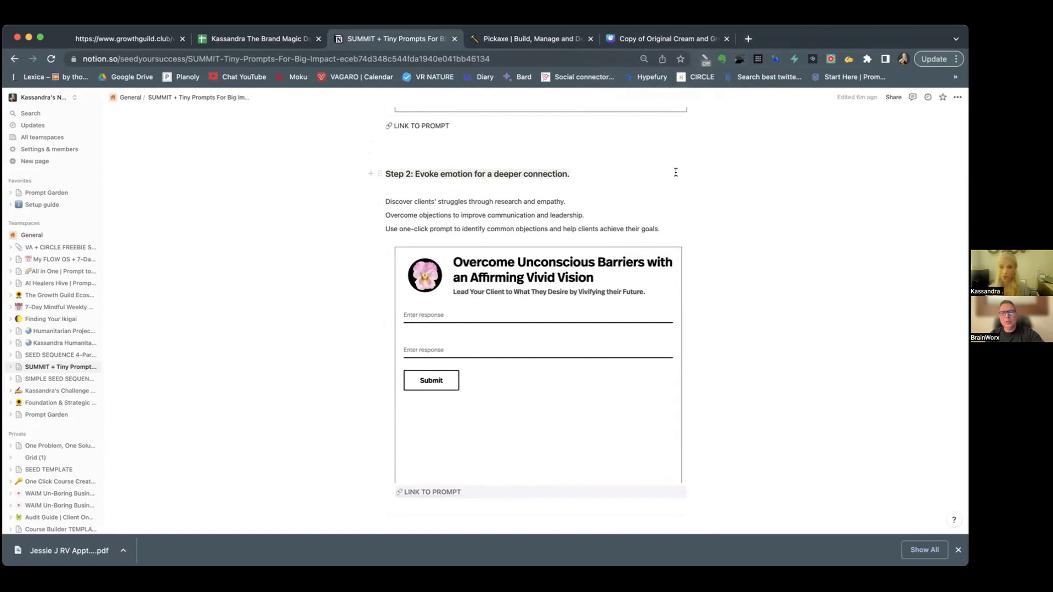
{"action": "scroll", "coordinate": [675, 172], "scroll_direction": "down", "scroll_amount": 3}
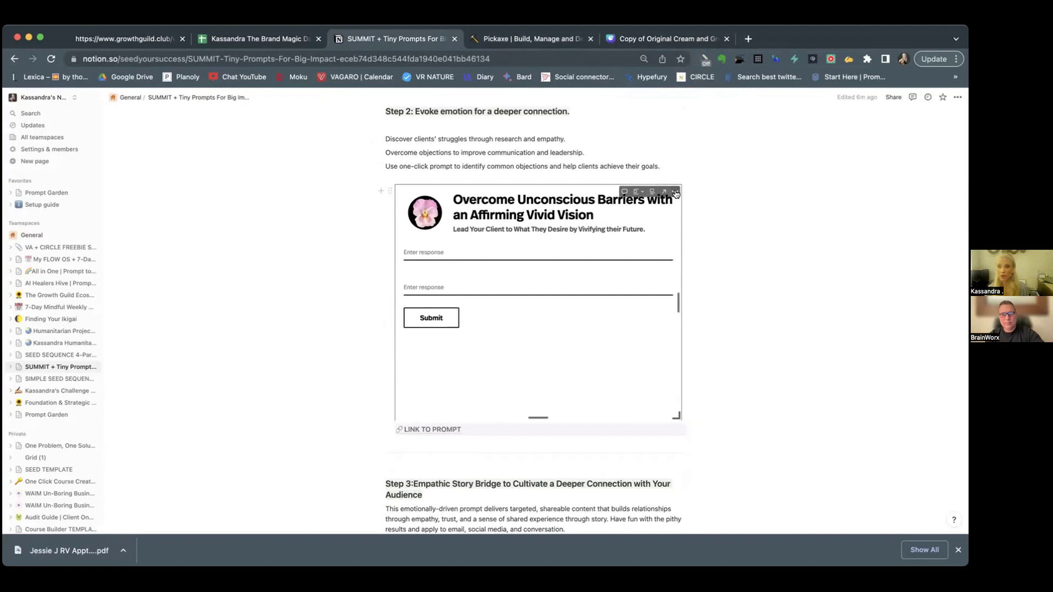
- View the Step 2 form block's available actions without applying any, and highlight the three description lines above the form
{"action": "left_click", "coordinate": [675, 192]}
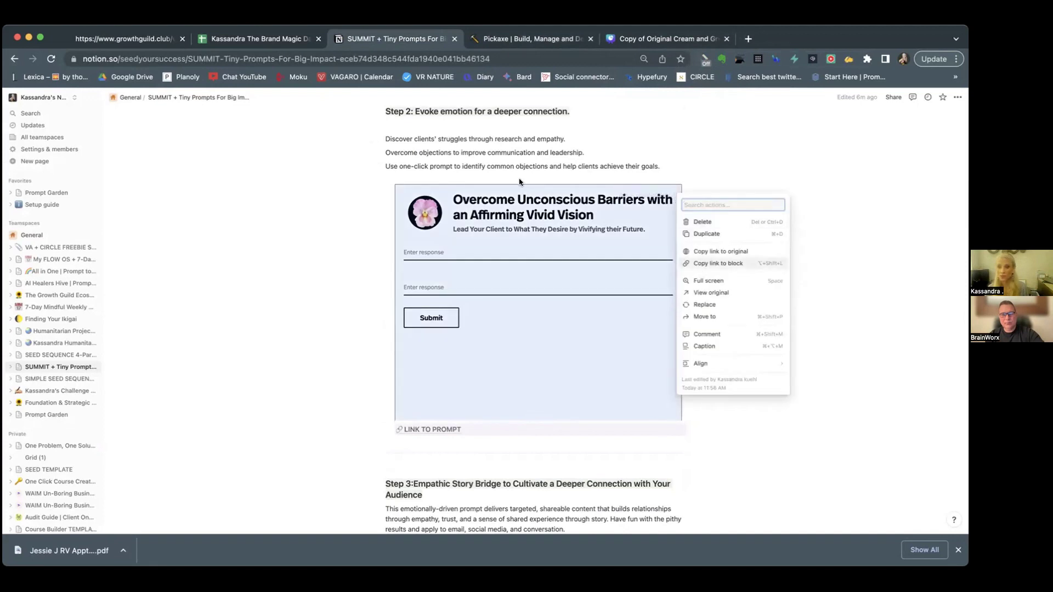
{"action": "left_click", "coordinate": [426, 154]}
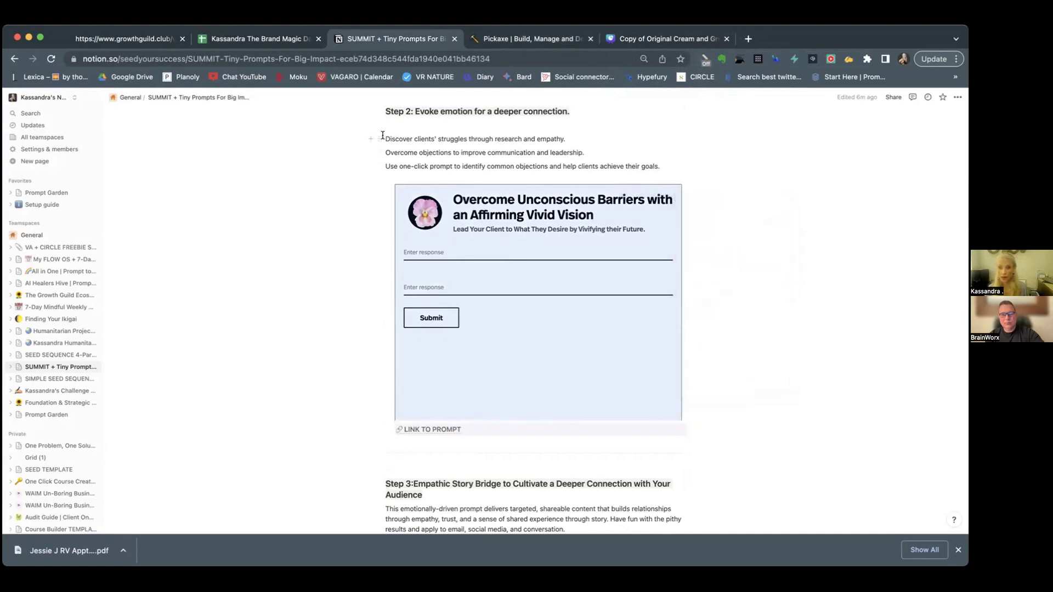
{"action": "left_click_drag", "start_coordinate": [384, 137], "coordinate": [661, 178]}
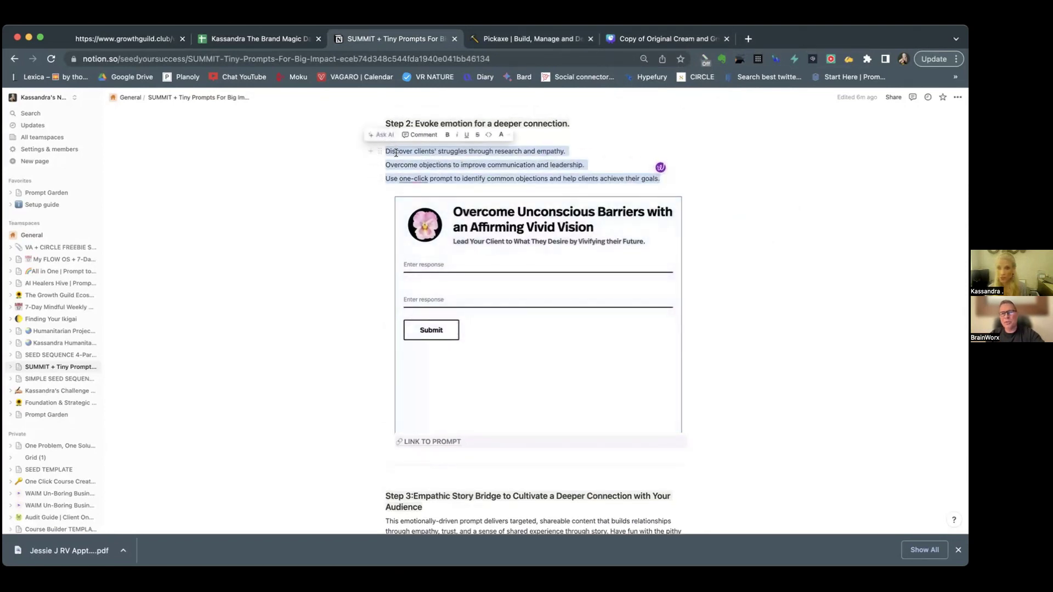
- Go back to the Example and See the Tree from the Forest sections that precede Step 1
{"action": "scroll", "coordinate": [404, 159], "scroll_direction": "up", "scroll_amount": 10}
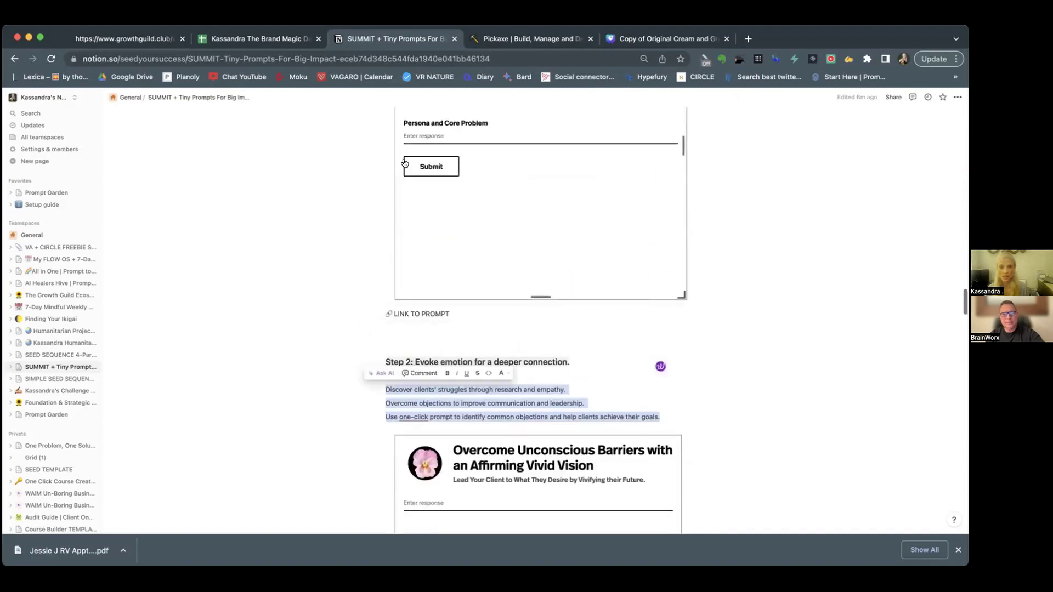
{"action": "scroll", "coordinate": [405, 160], "scroll_direction": "up", "scroll_amount": 8}
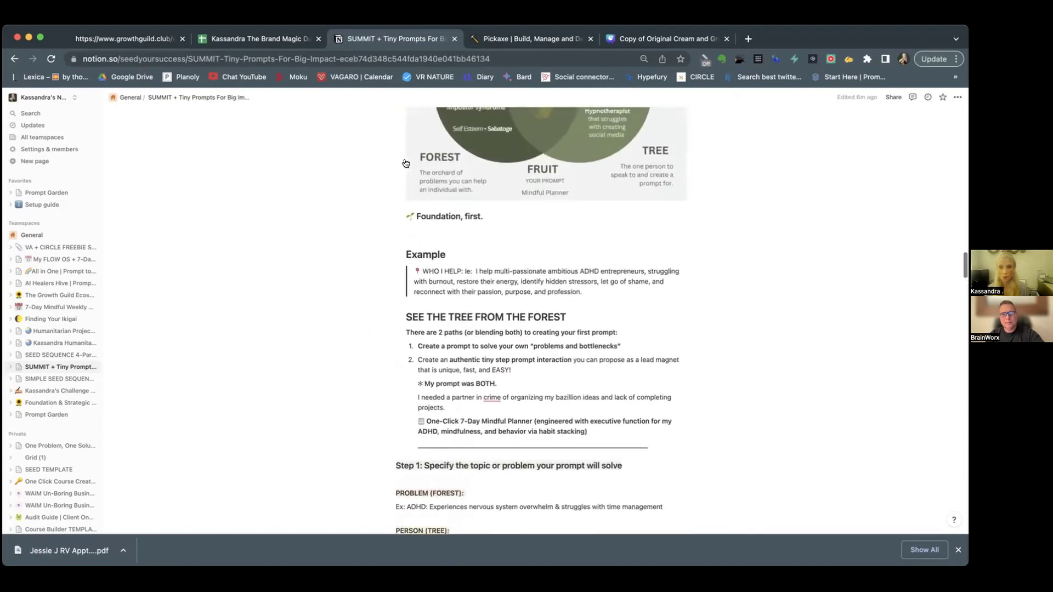